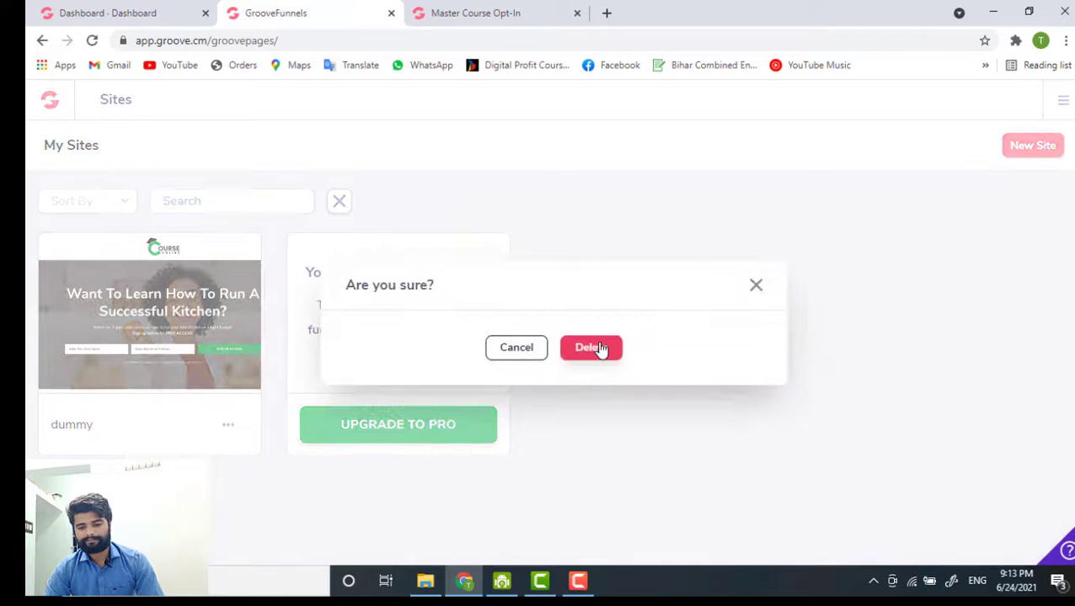
Confirm the pending site deletion and also delete the site named dummy from My Sites.
left_click(592, 348)
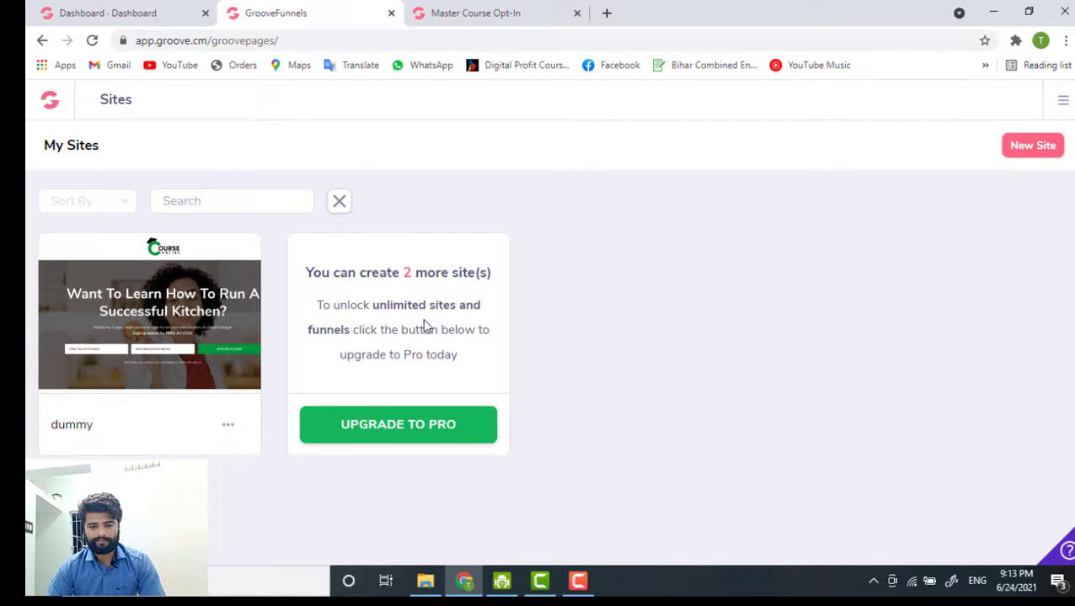
left_click(230, 432)
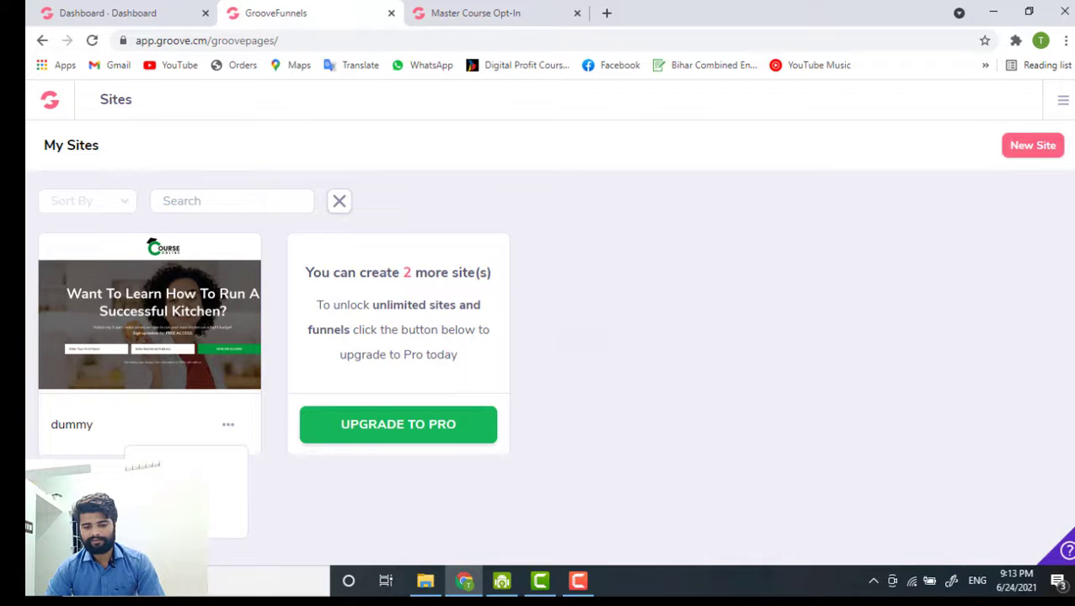
left_click(169, 516)
left_click(595, 356)
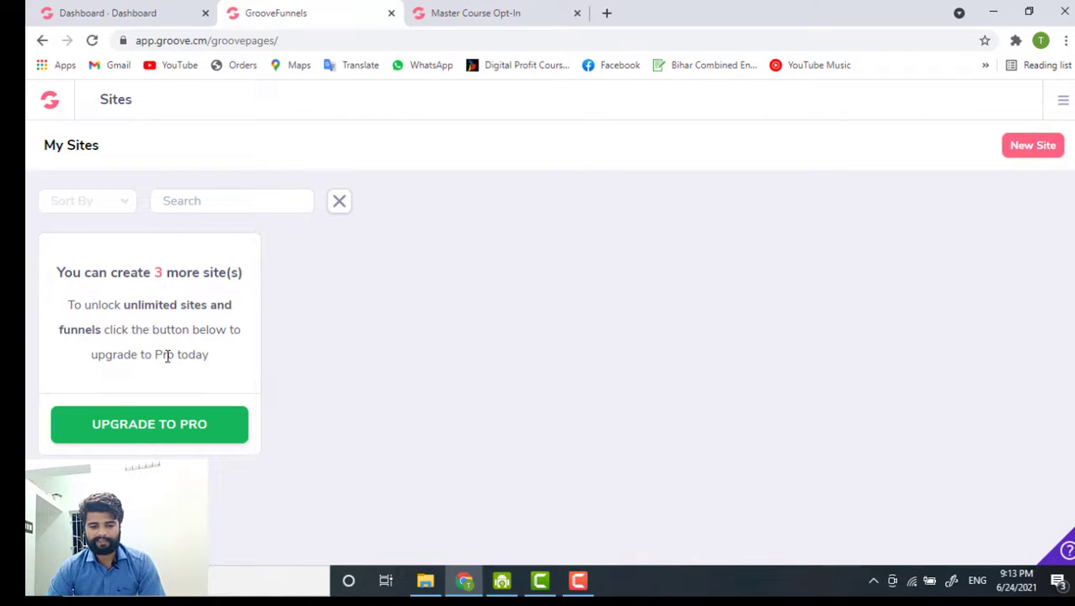
Start creating a new site and look through the Single Pages template gallery.
left_click(1033, 145)
scroll(498, 360, "down", 10)
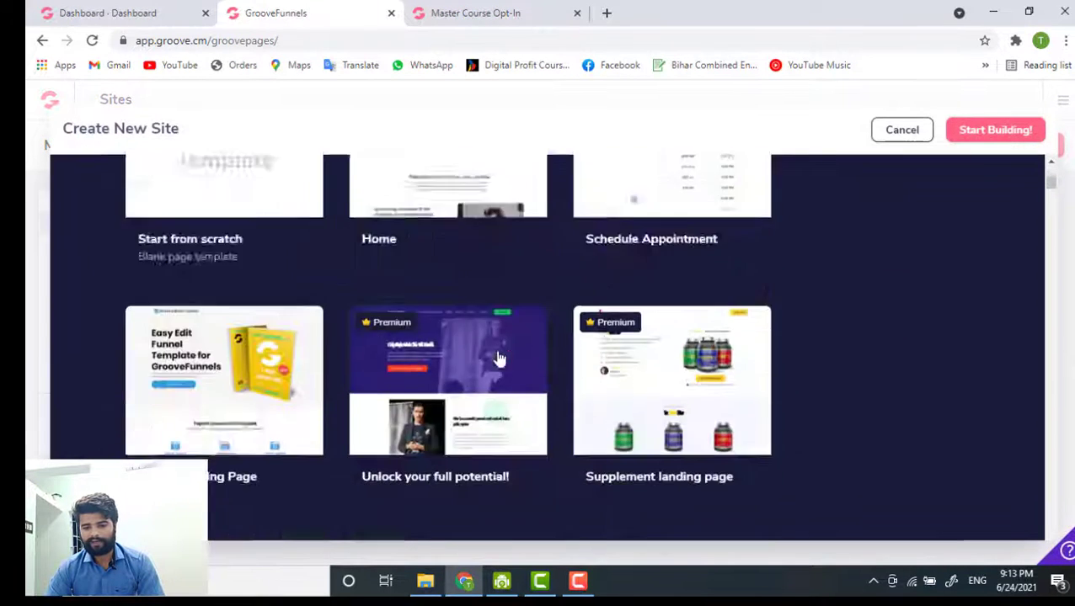
scroll(499, 359, "down", 20)
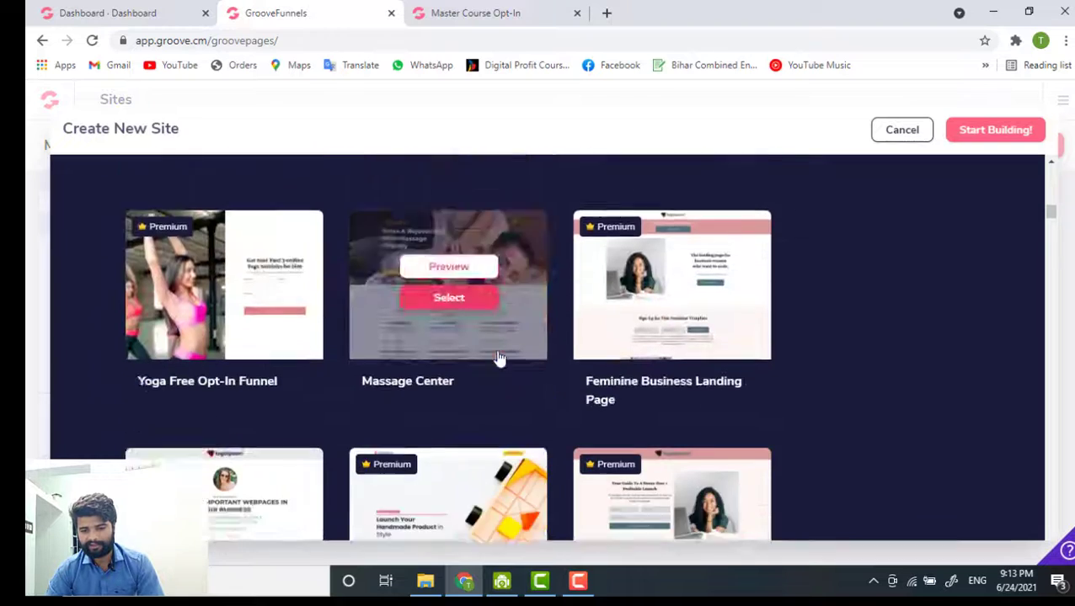
scroll(498, 360, "up", 6)
scroll(499, 359, "down", 5)
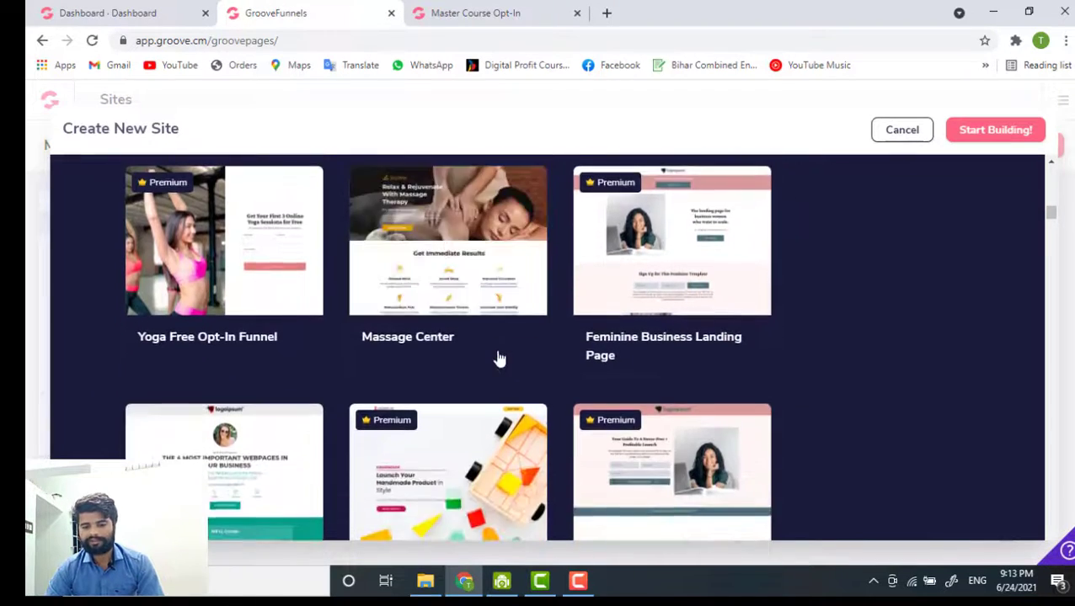
scroll(499, 359, "down", 3)
scroll(472, 345, "up", 1)
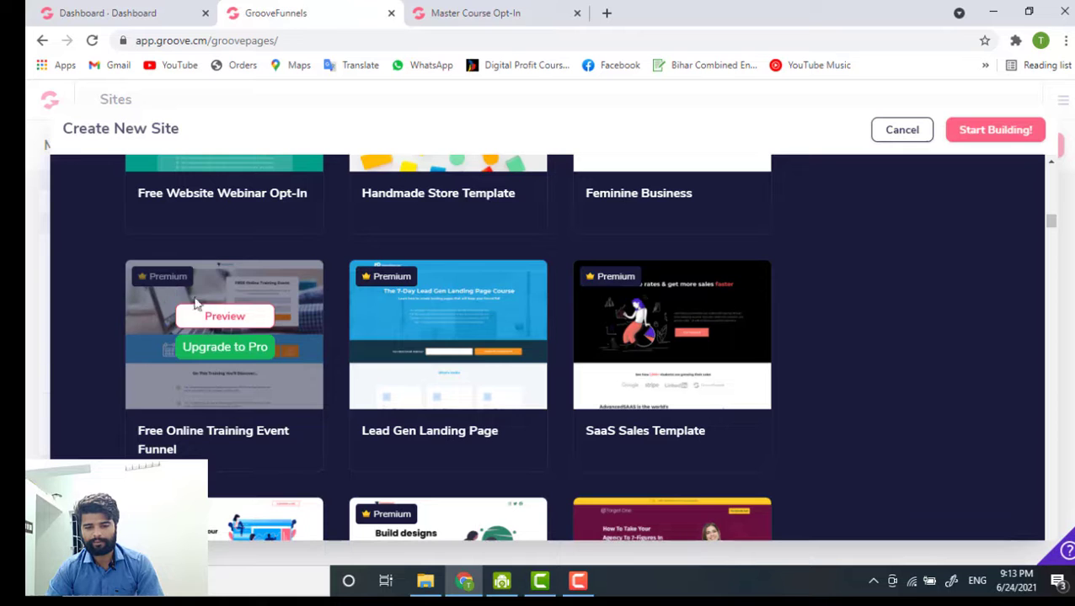
scroll(497, 367, "up", 2)
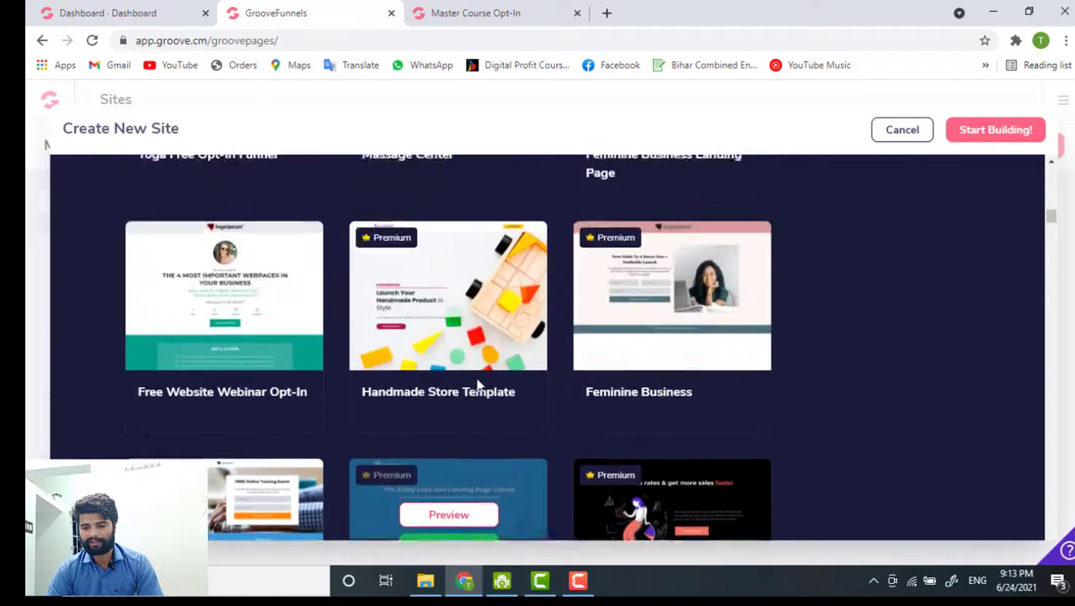
scroll(477, 385, "up", 3)
scroll(477, 385, "down", 2)
scroll(477, 385, "up", 5)
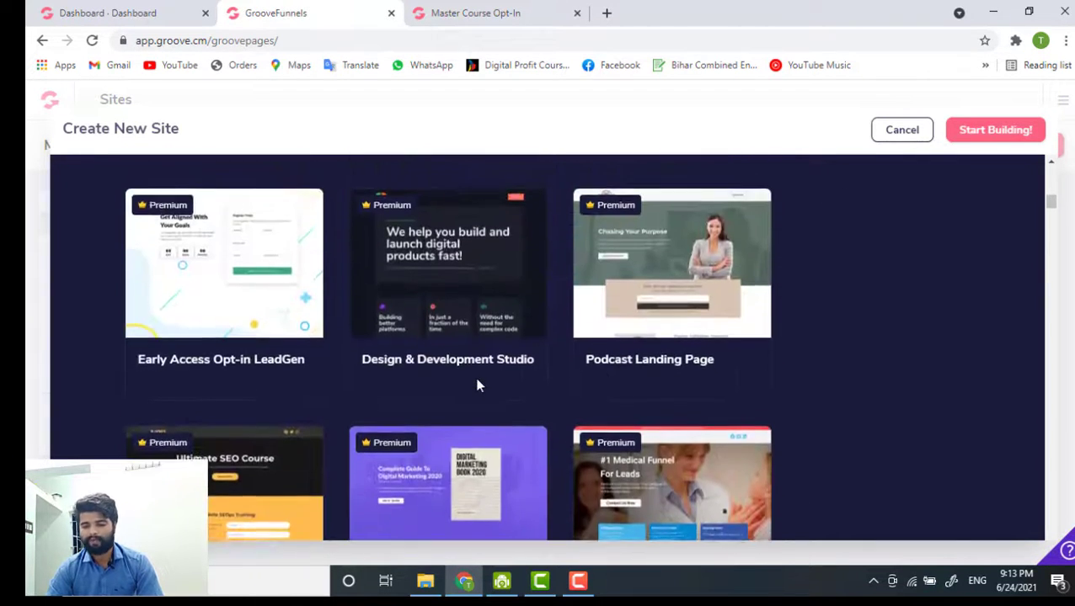
scroll(477, 385, "up", 10)
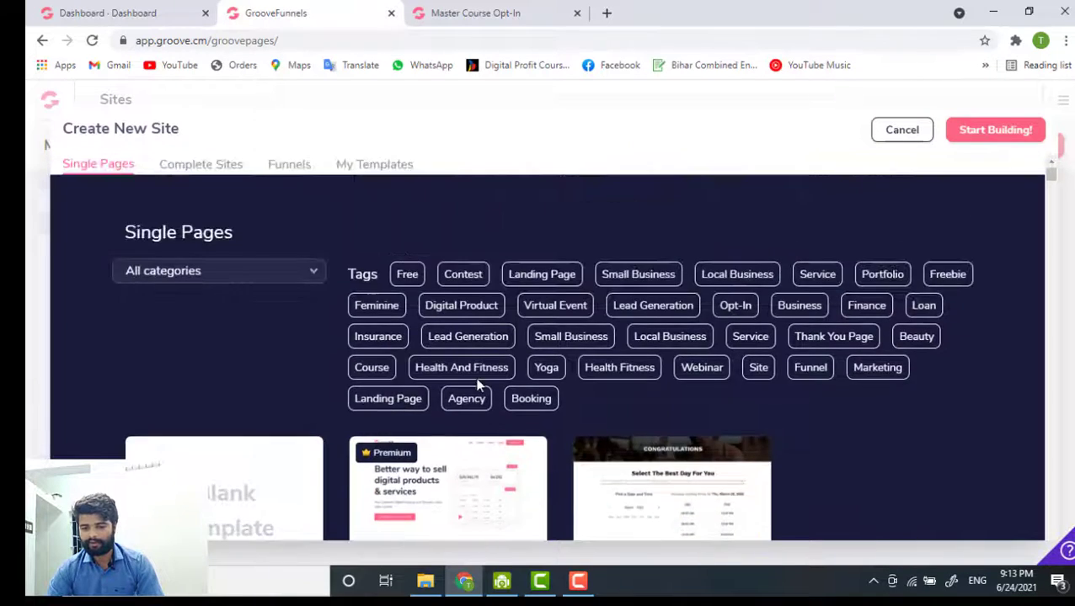
Compare the free and premium single-page templates to find a suitable free one.
scroll(477, 385, "down", 3)
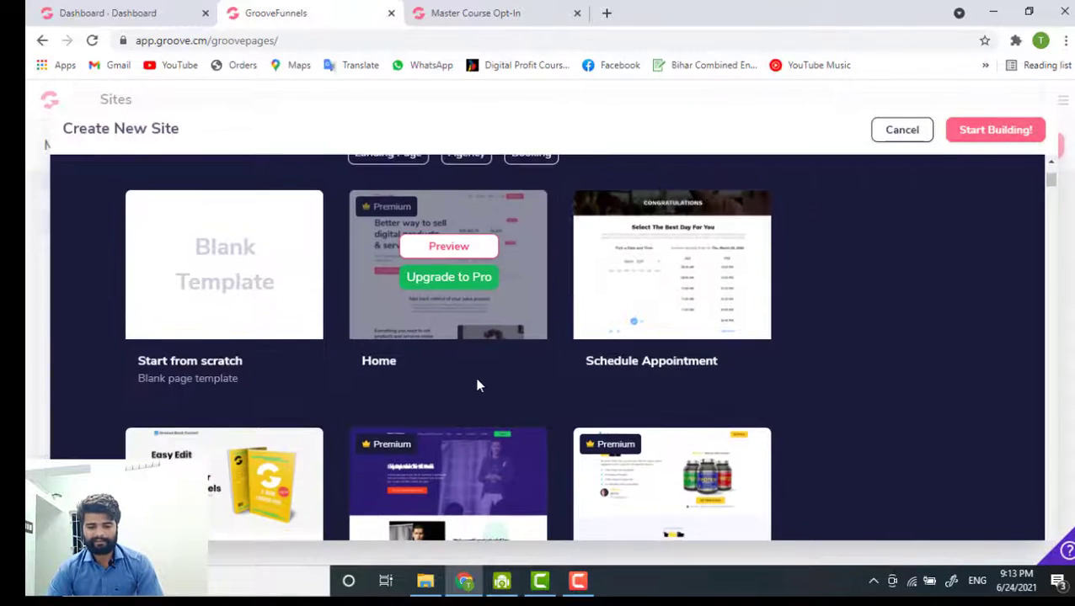
scroll(477, 385, "up", 1)
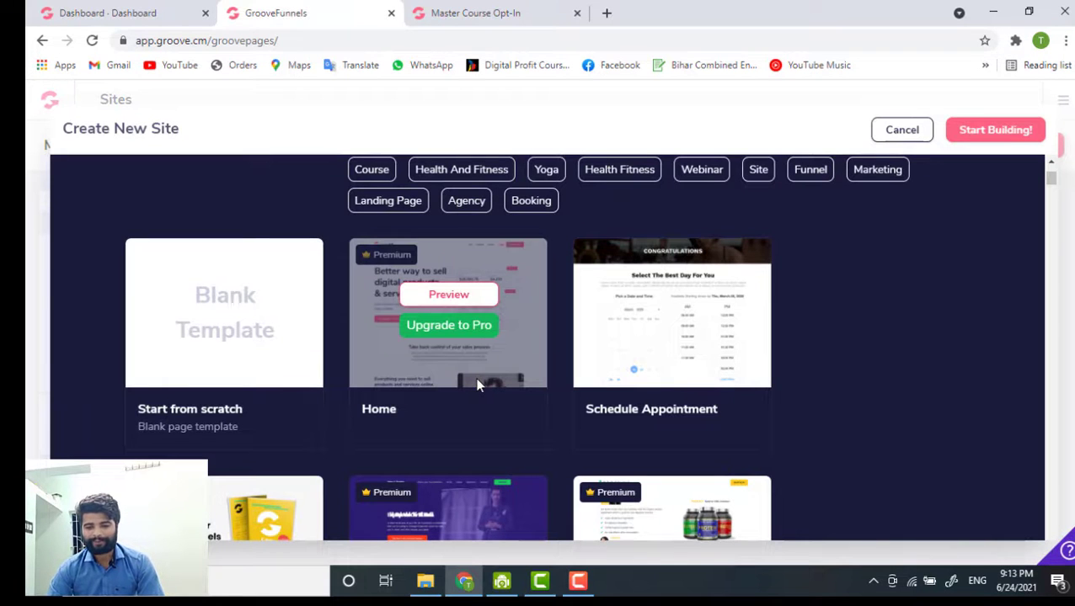
scroll(497, 420, "down", 5)
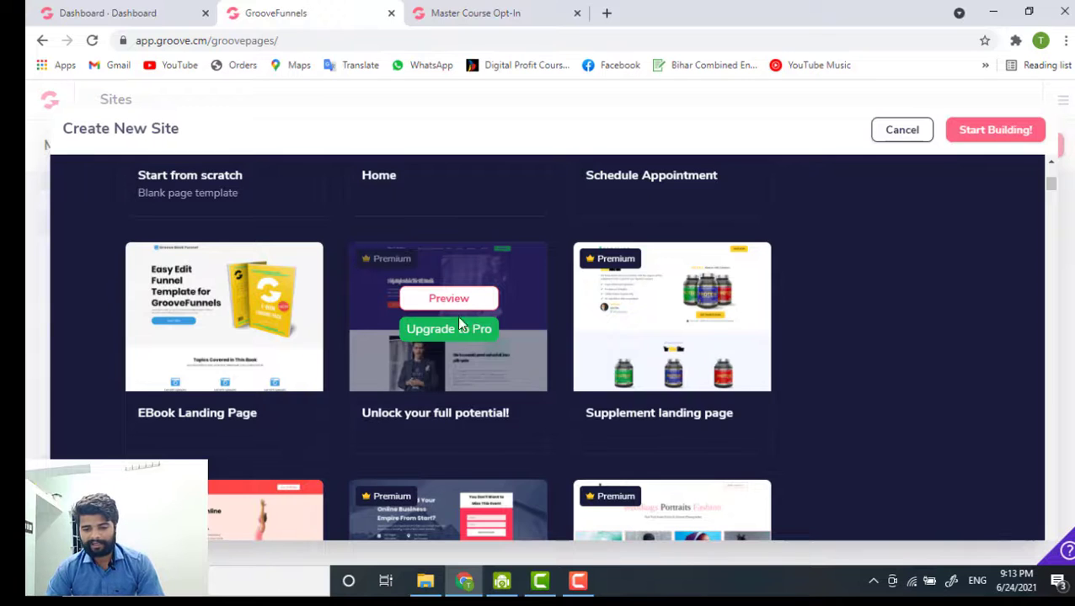
scroll(541, 328, "up", 5)
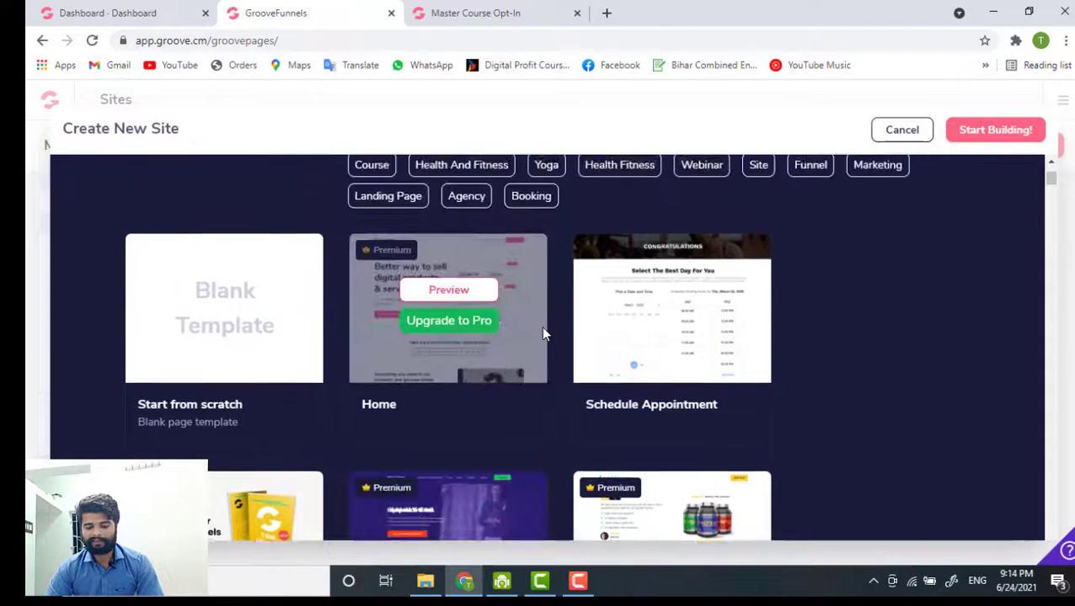
scroll(543, 333, "up", 3)
scroll(382, 444, "down", 5)
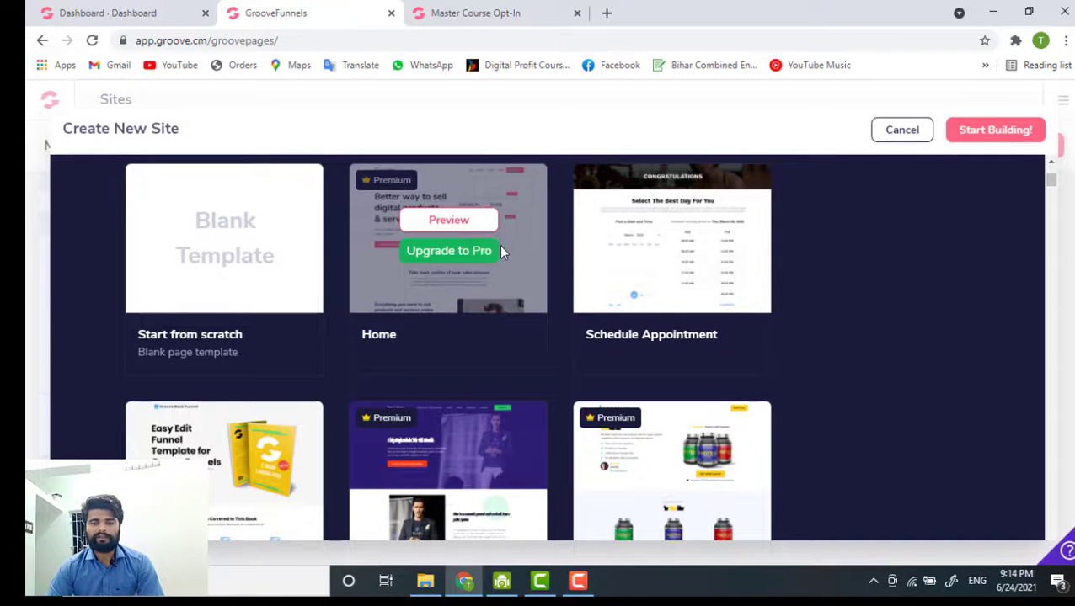
scroll(561, 303, "down", 1)
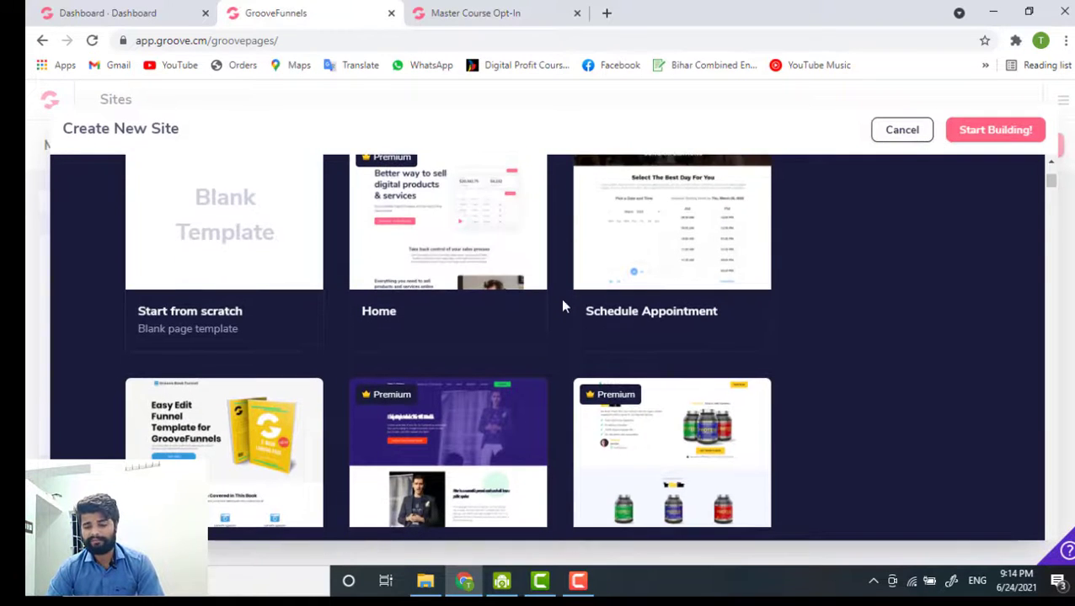
scroll(563, 306, "down", 7)
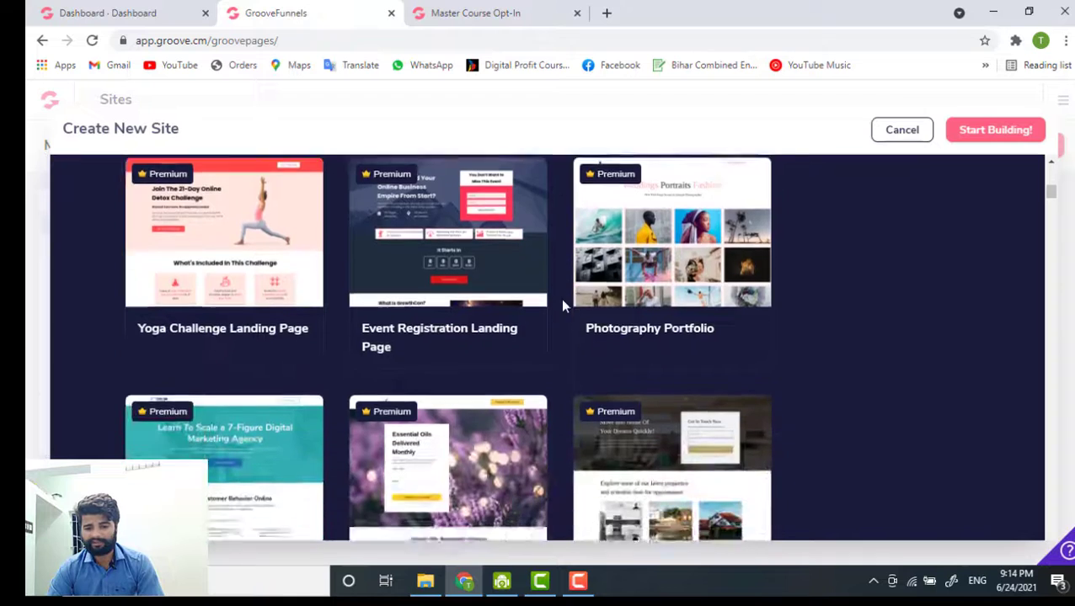
scroll(506, 358, "down", 6)
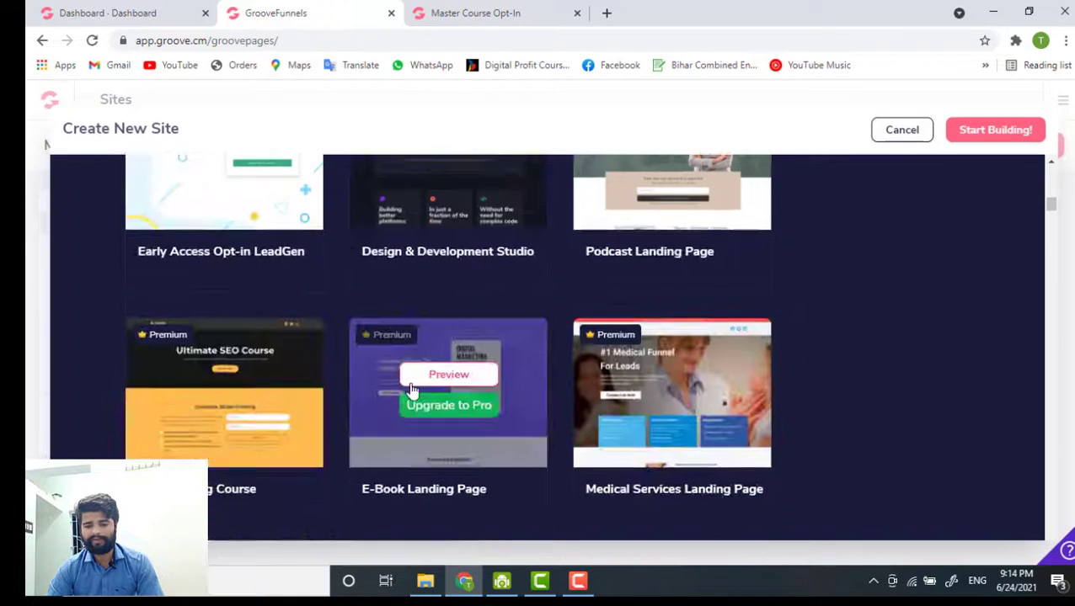
scroll(383, 421, "down", 2)
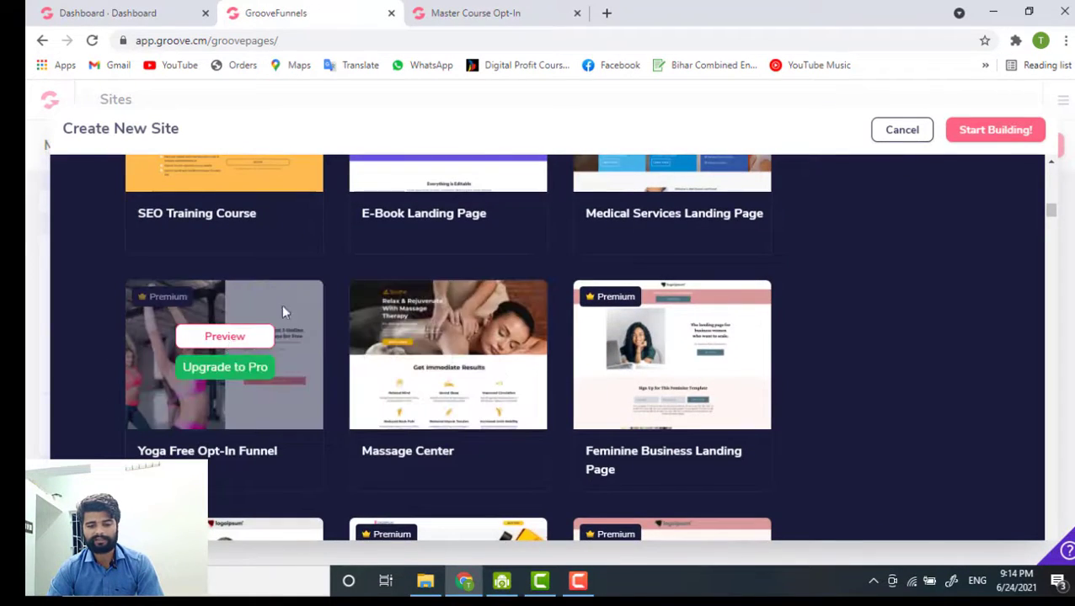
scroll(421, 340, "up", 6)
scroll(421, 340, "up", 8)
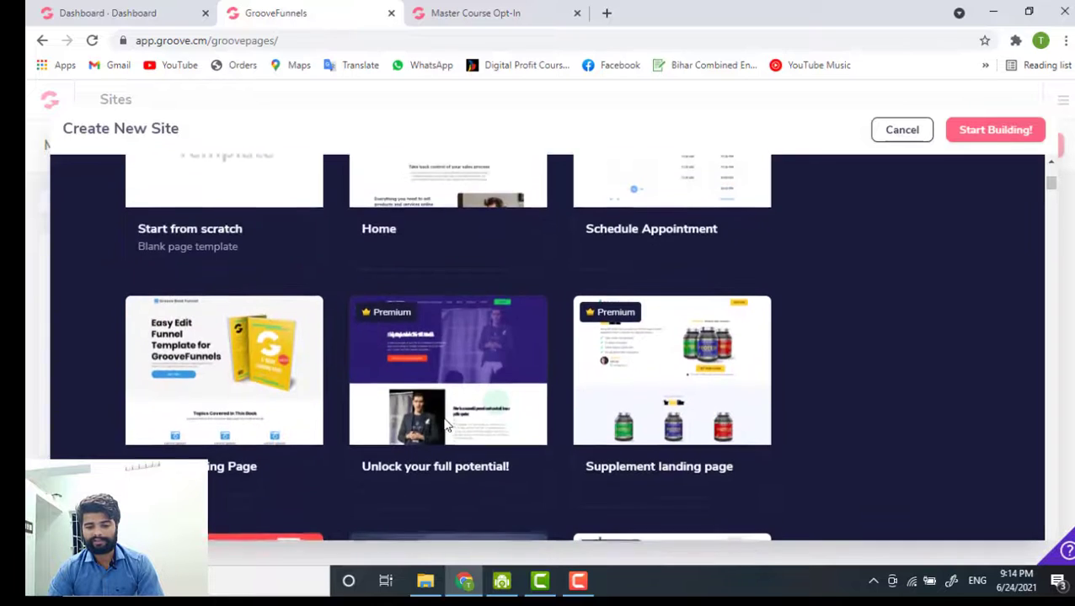
scroll(255, 339, "up", 4)
scroll(383, 293, "down", 2)
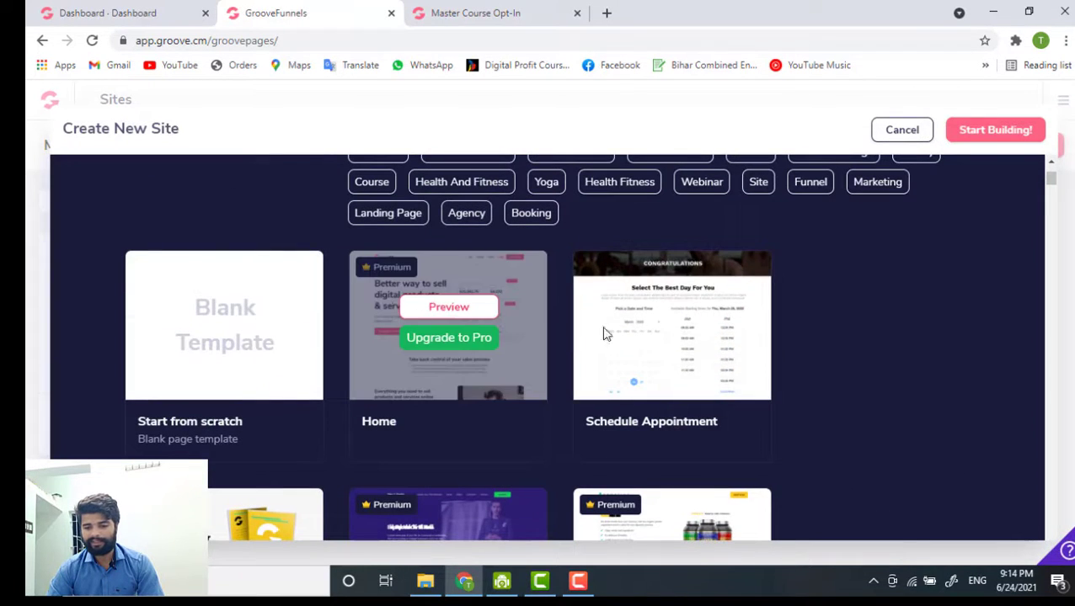
scroll(233, 330, "down", 3)
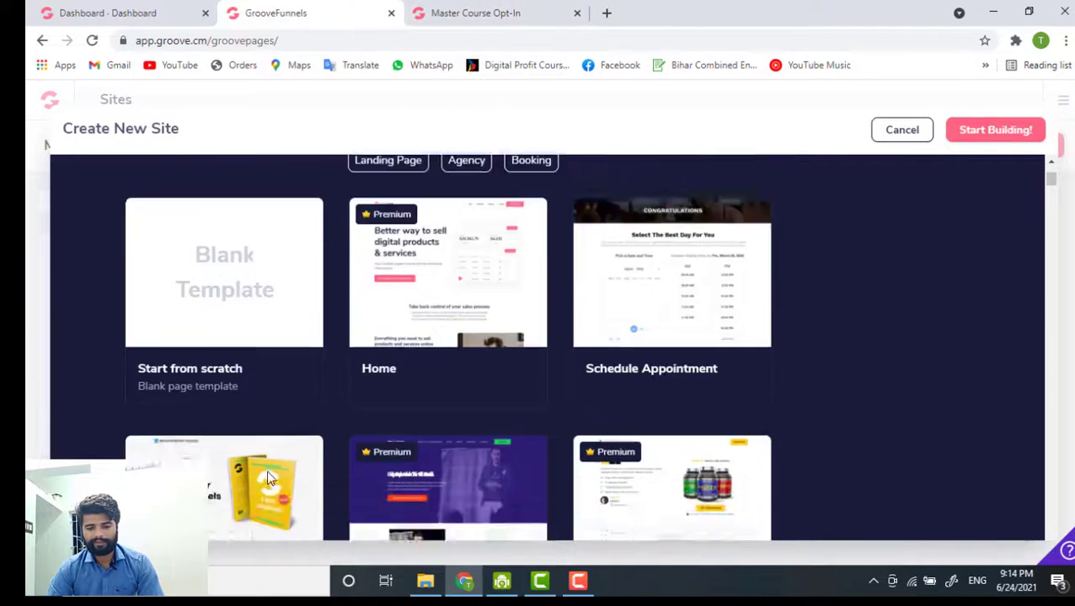
scroll(480, 450, "down", 8)
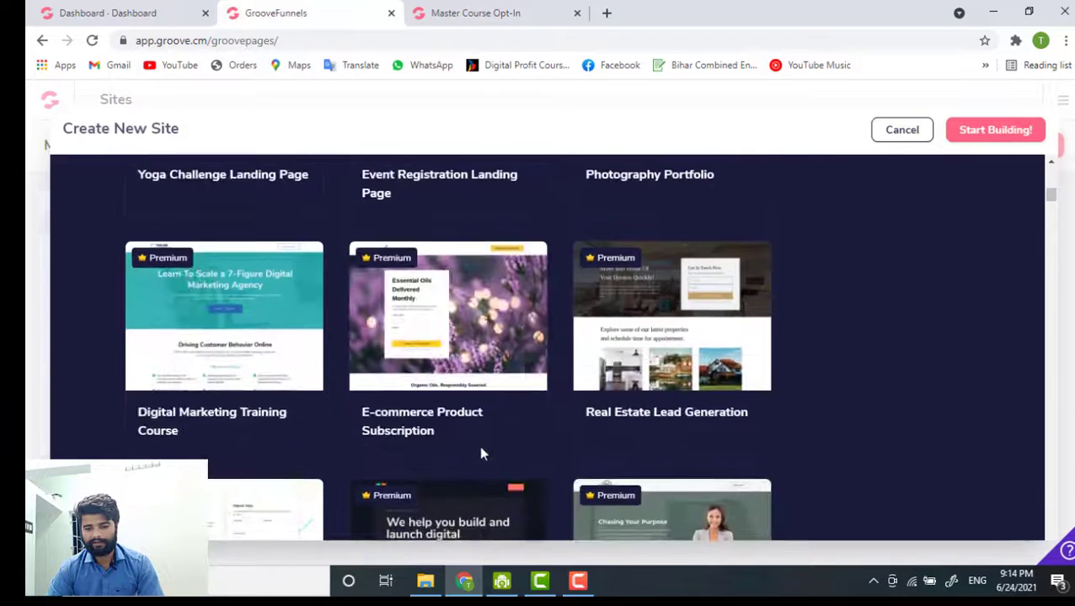
scroll(482, 453, "down", 5)
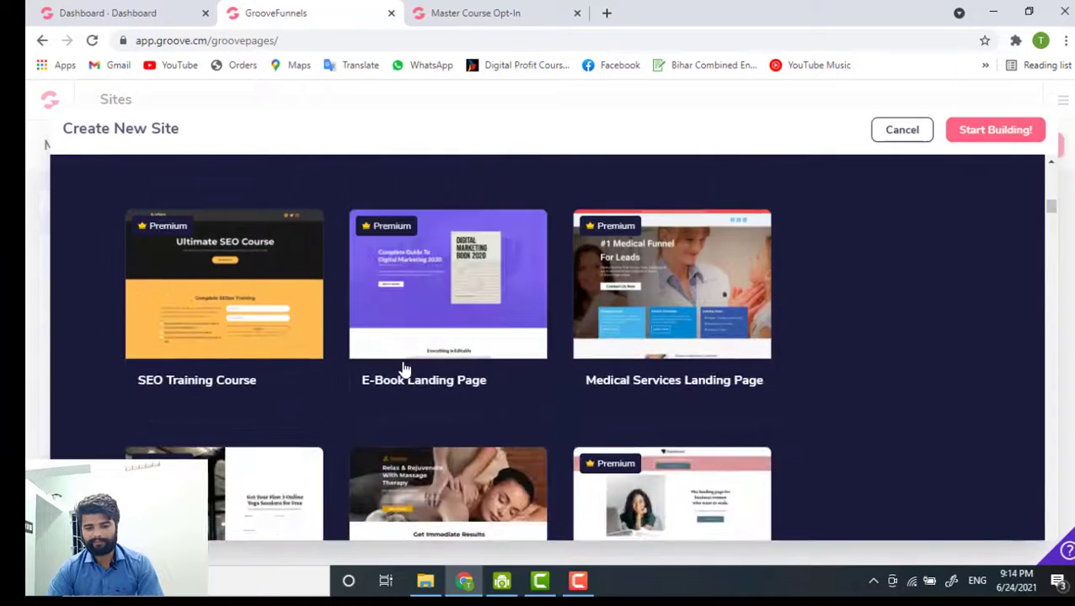
scroll(433, 483, "down", 3)
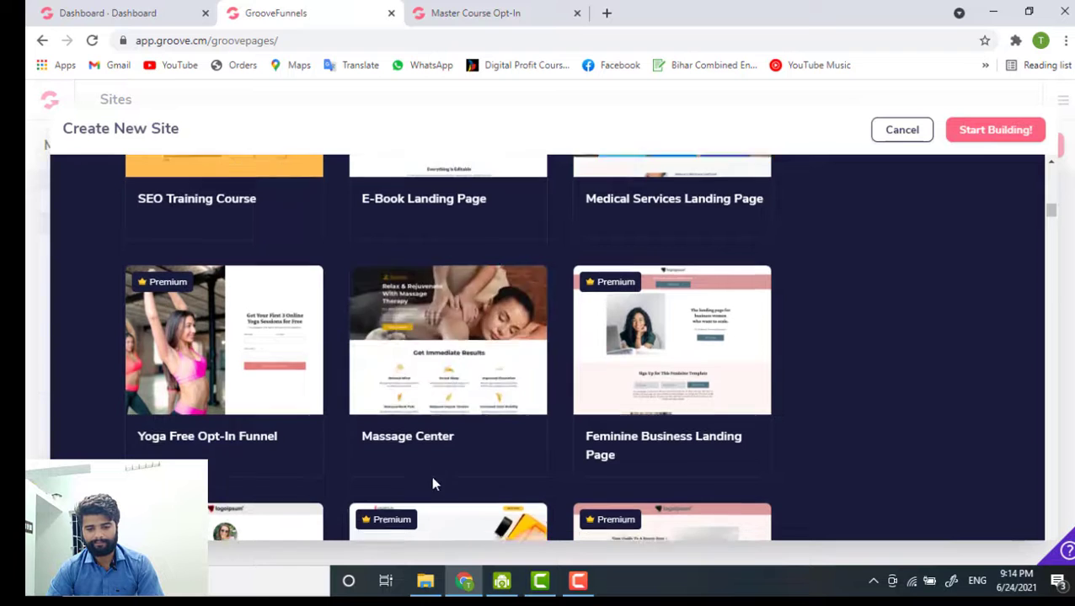
scroll(432, 484, "down", 4)
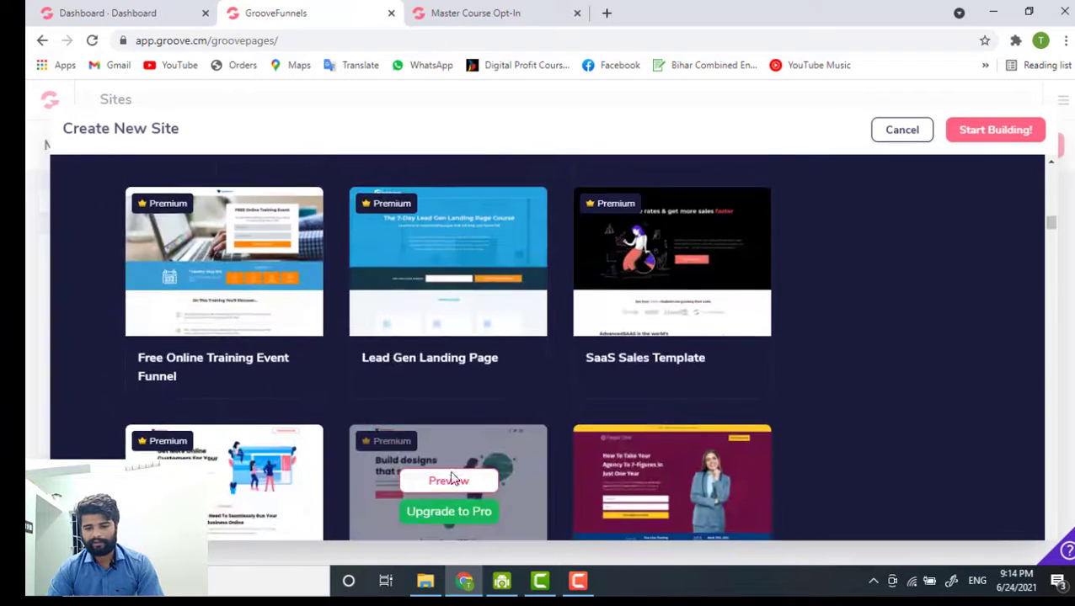
scroll(353, 521, "down", 4)
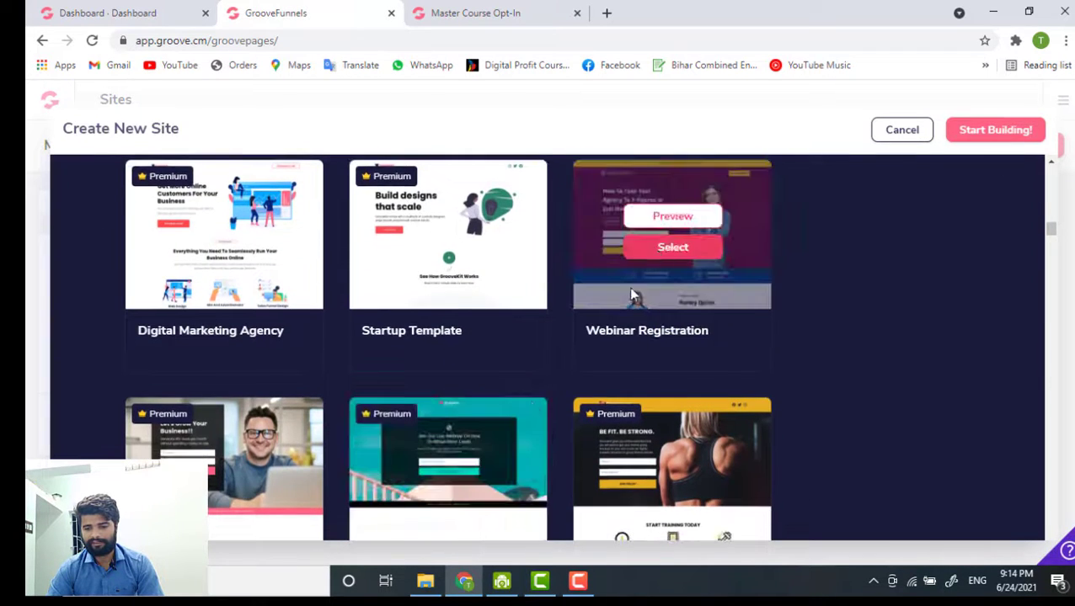
scroll(440, 455, "down", 7)
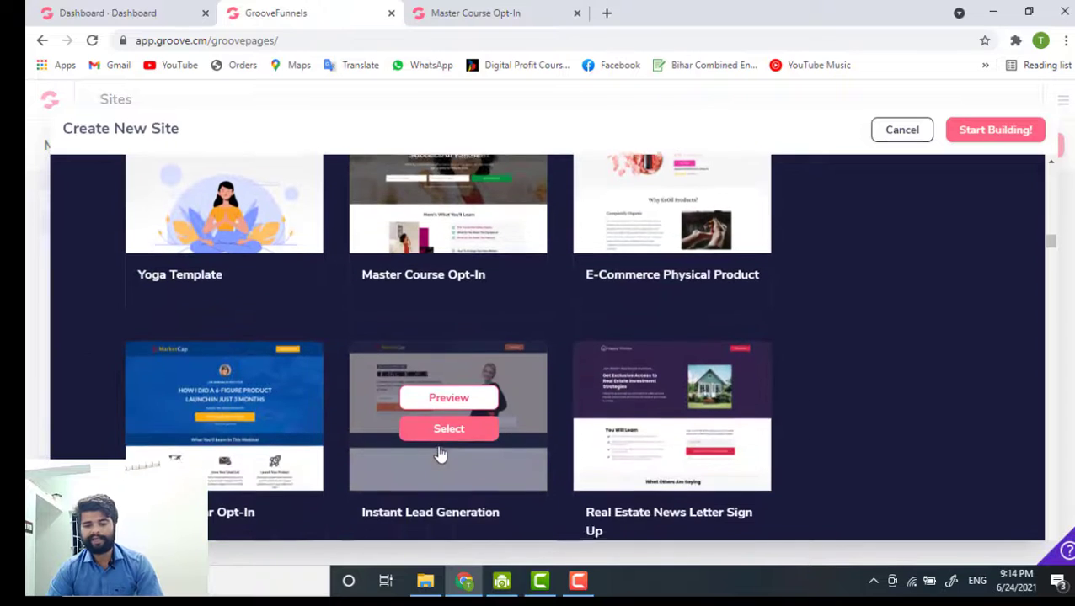
Preview the Live Webinar Opt-In template and review its page from header to footer.
scroll(439, 455, "down", 1)
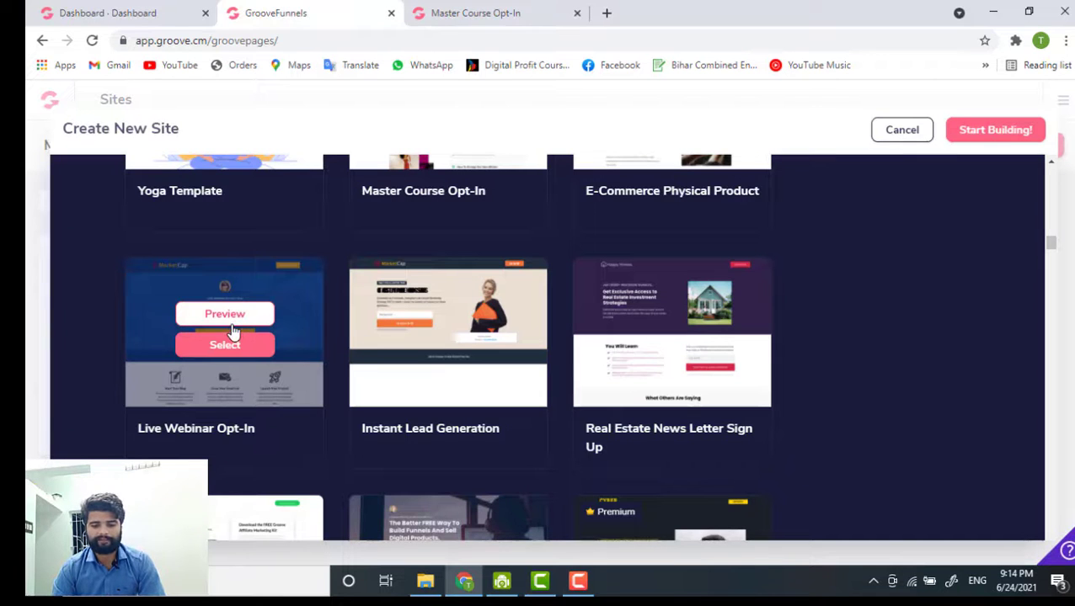
scroll(236, 354, "down", 1)
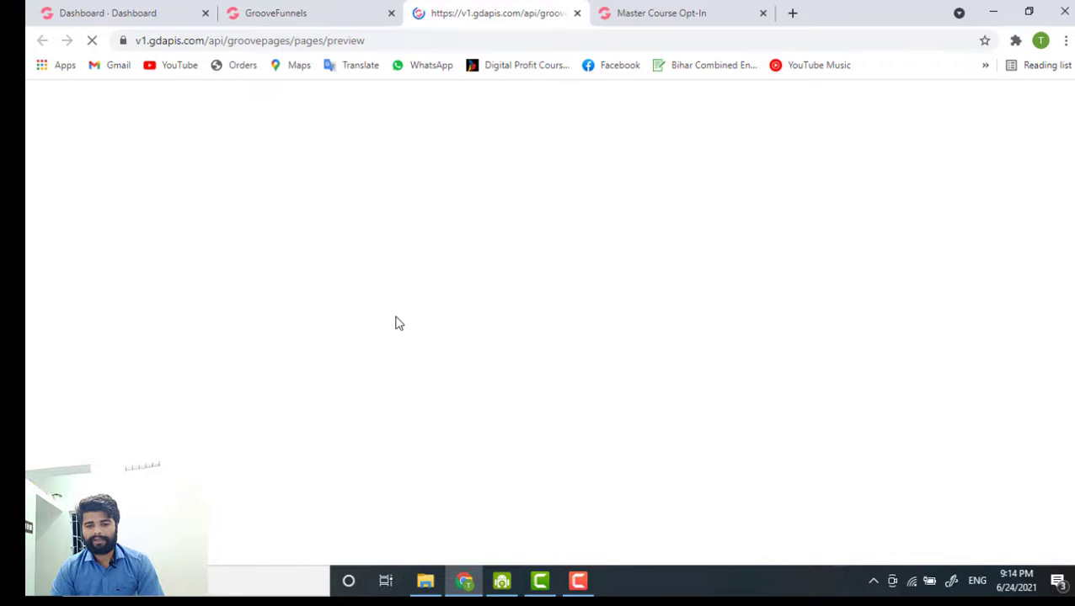
scroll(446, 401, "down", 6)
scroll(449, 409, "down", 10)
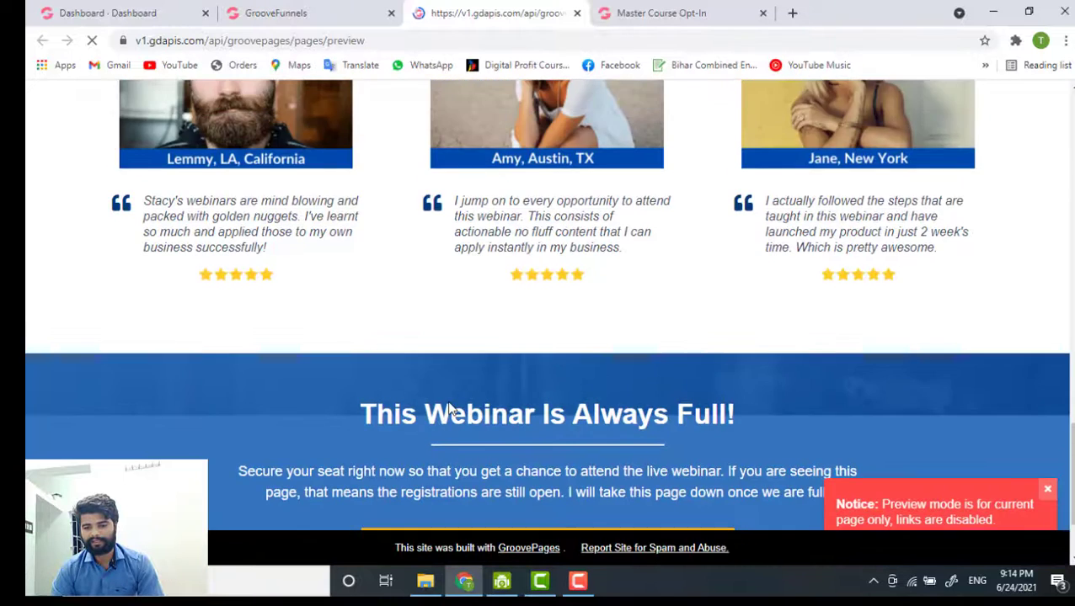
scroll(449, 409, "up", 8)
scroll(449, 409, "up", 5)
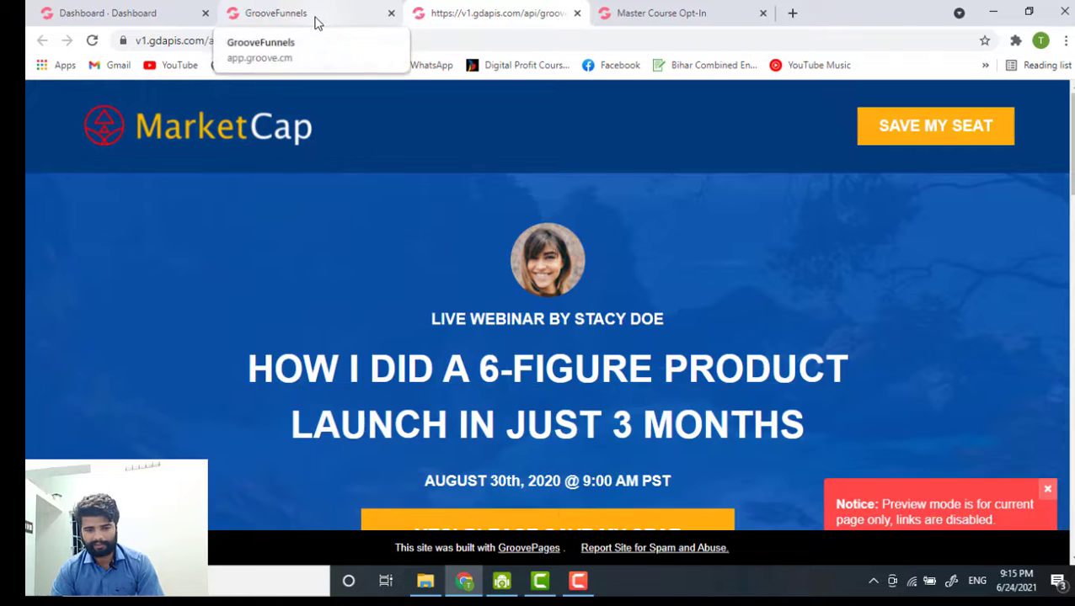
Return to the template gallery and create a site named testsite from the Live Webinar Opt-In template.
left_click(317, 18)
scroll(305, 233, "up", 1)
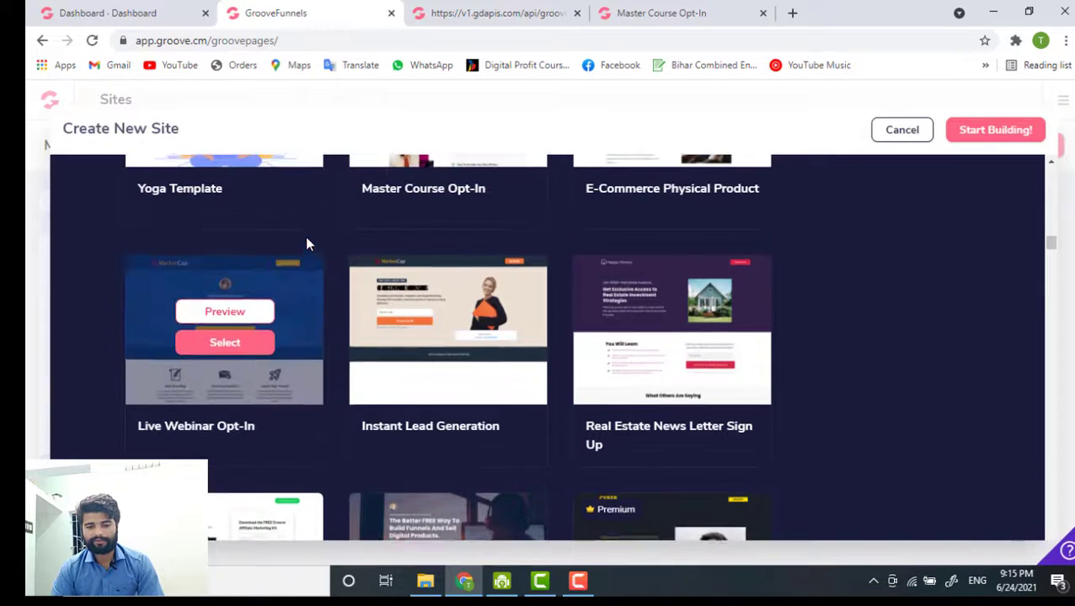
mouse_move(268, 297)
left_click(225, 345)
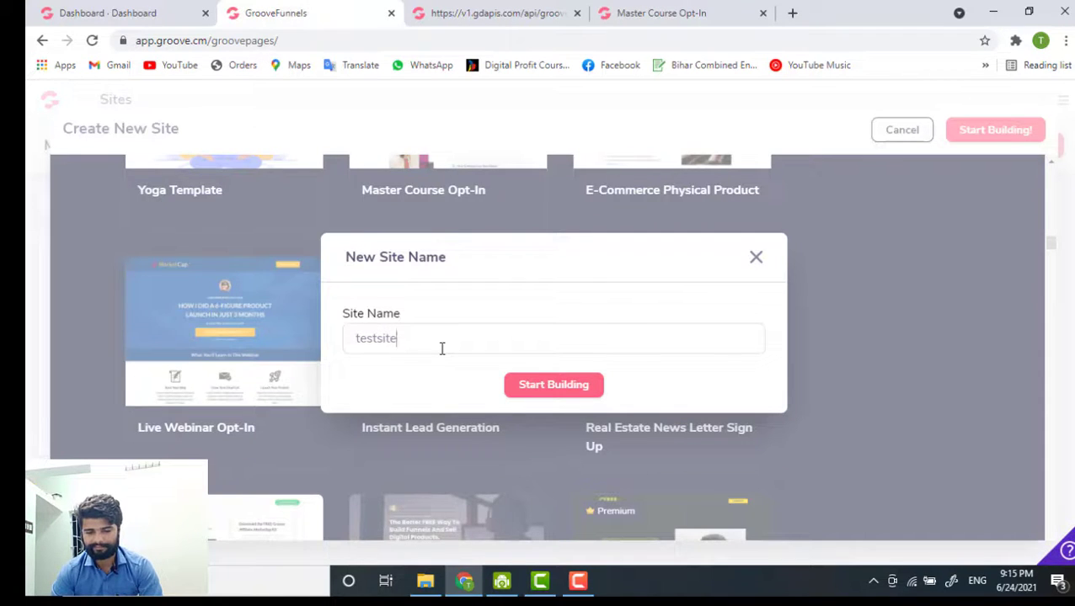
left_click(526, 389)
mouse_move(432, 350)
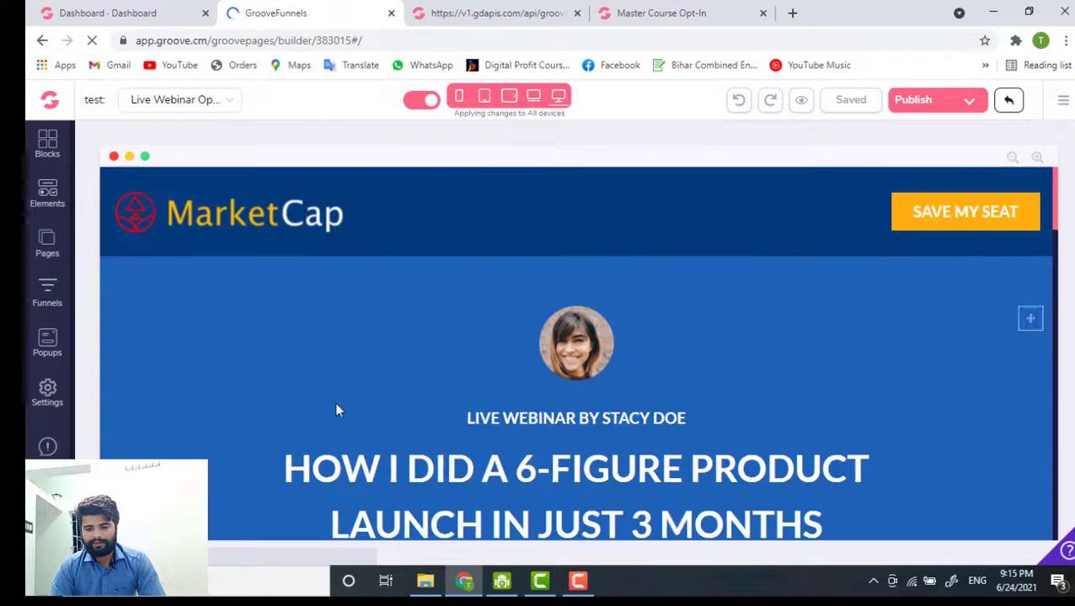
Review the Live Webinar Opt-In page in the builder, from the header to the host and testimonial sections and back.
scroll(335, 403, "down", 4)
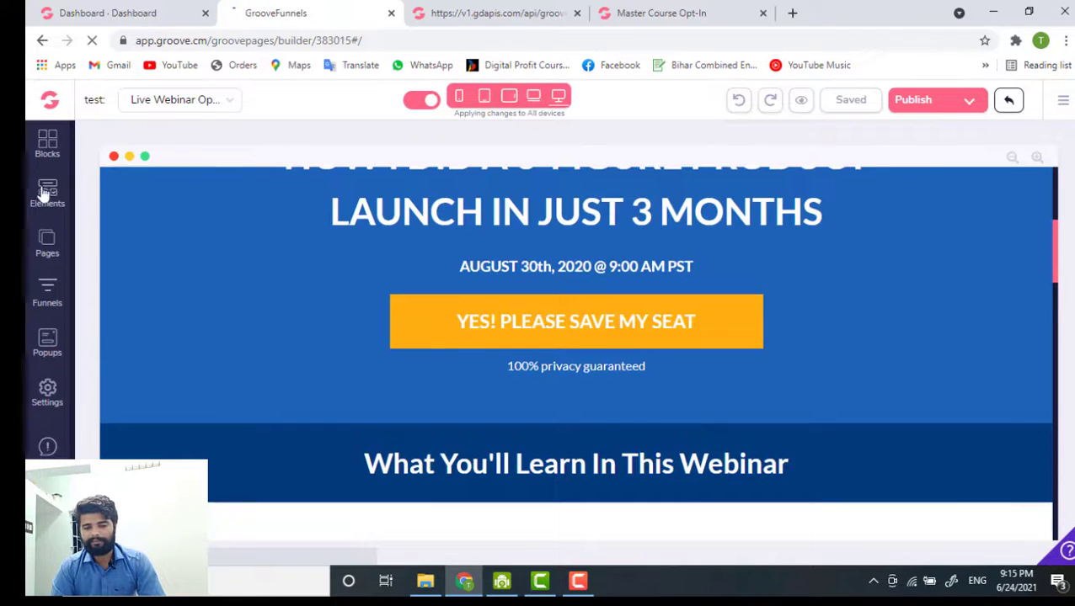
scroll(50, 447, "down", 1)
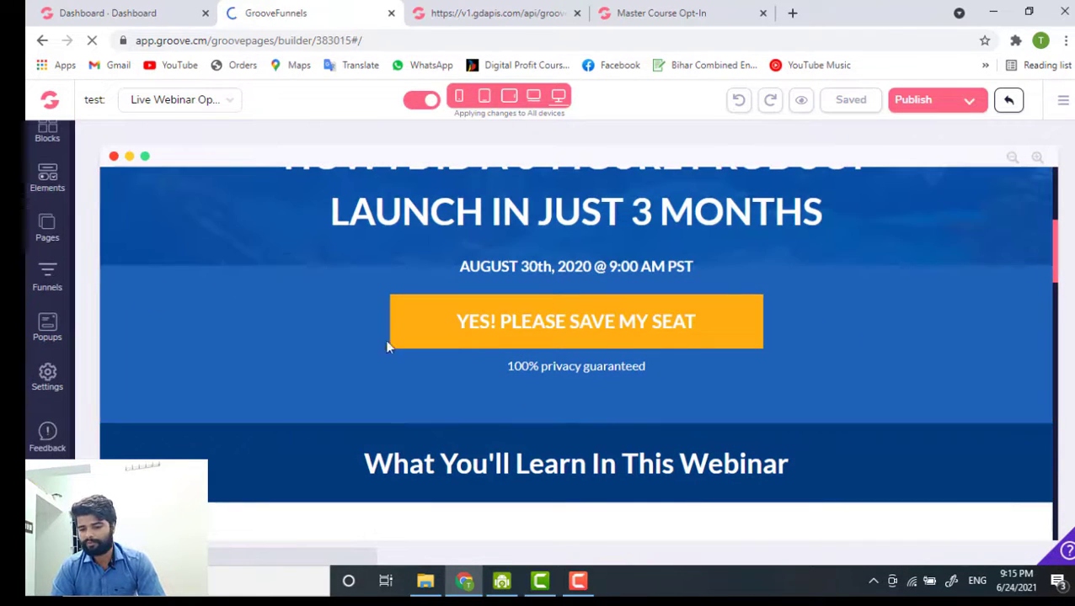
scroll(529, 414, "down", 2)
scroll(529, 413, "down", 10)
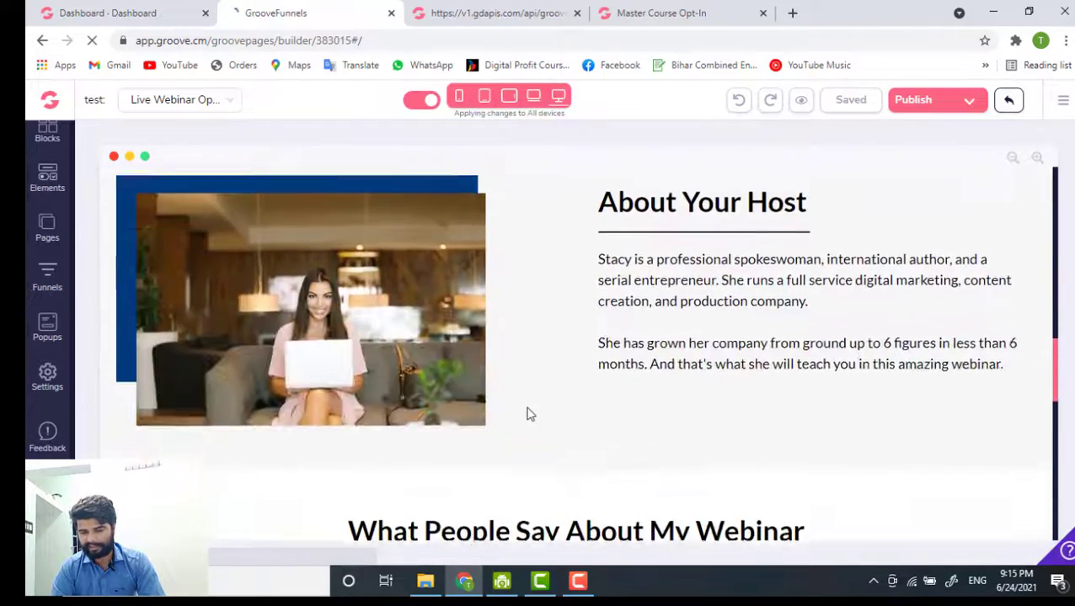
scroll(529, 414, "up", 12)
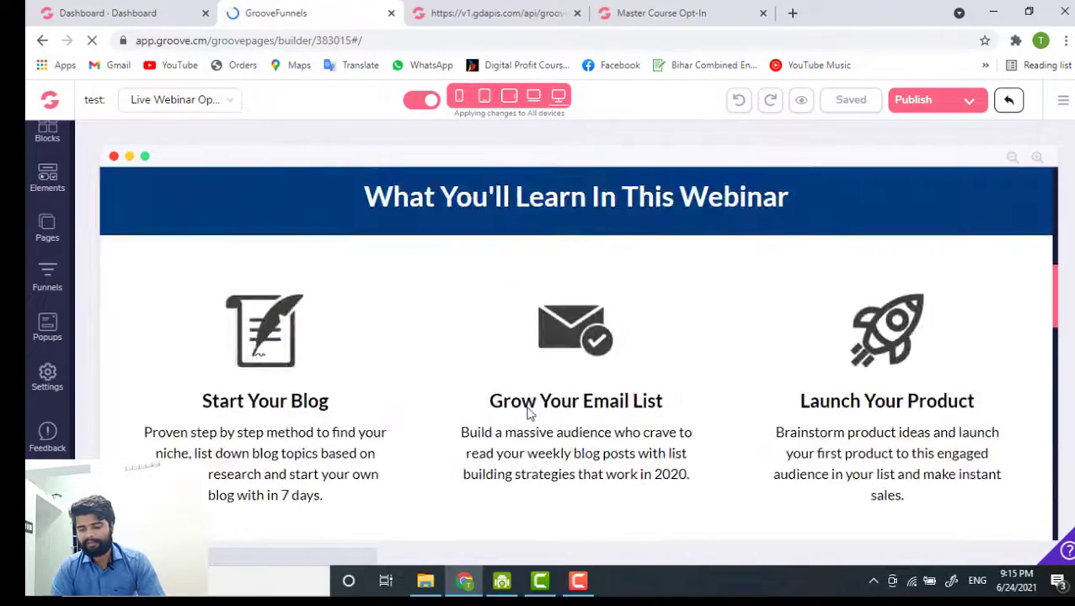
scroll(738, 283, "up", 3)
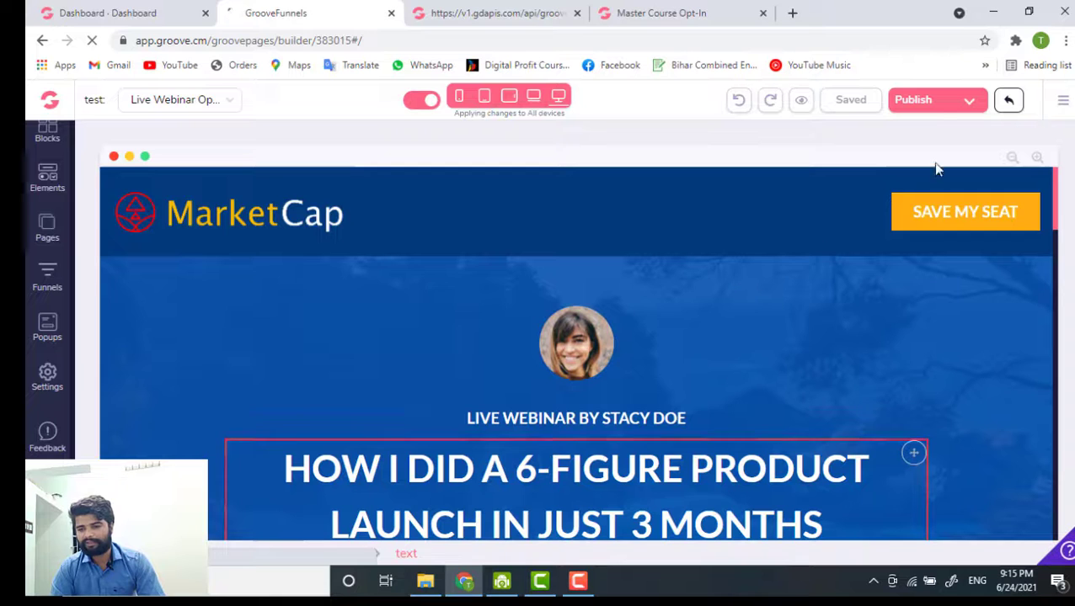
Open the publish settings and choose GroovePages subdomain as the hosting domain type.
left_click(923, 101)
scroll(950, 338, "down", 1)
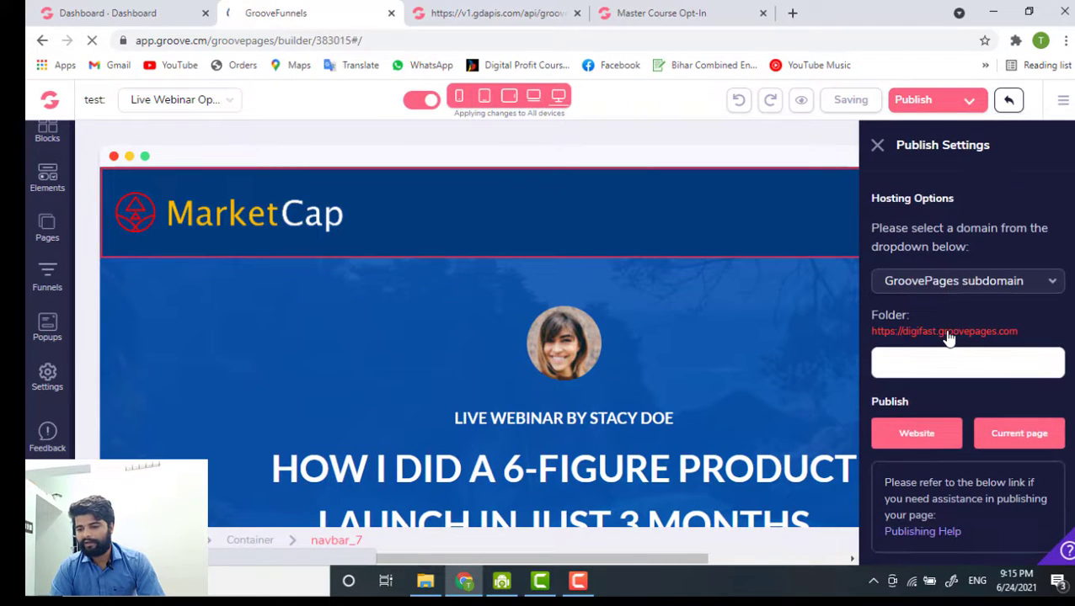
left_click(944, 283)
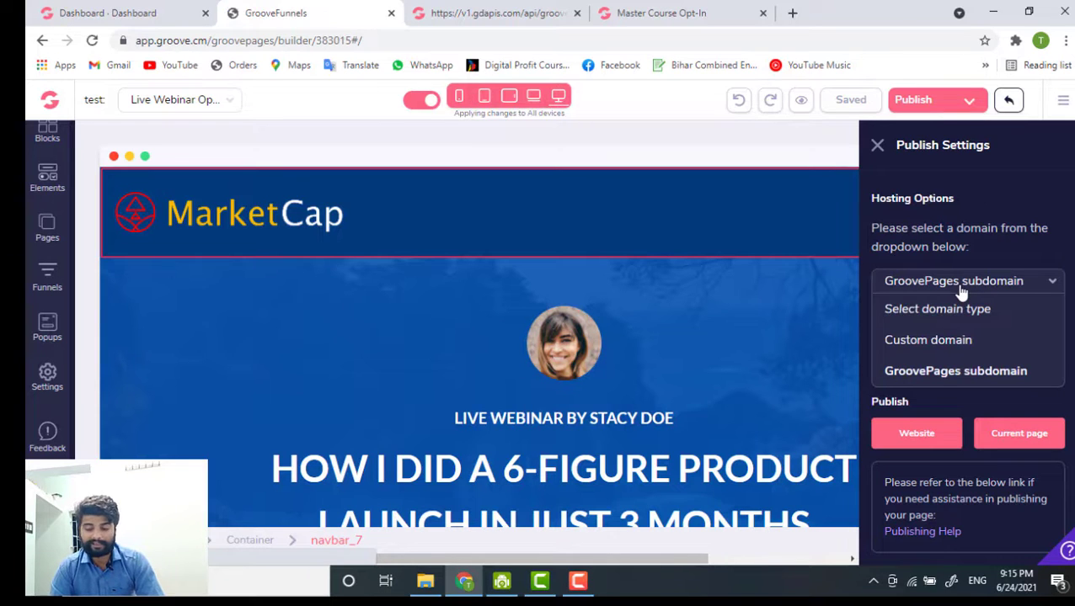
left_click(960, 290)
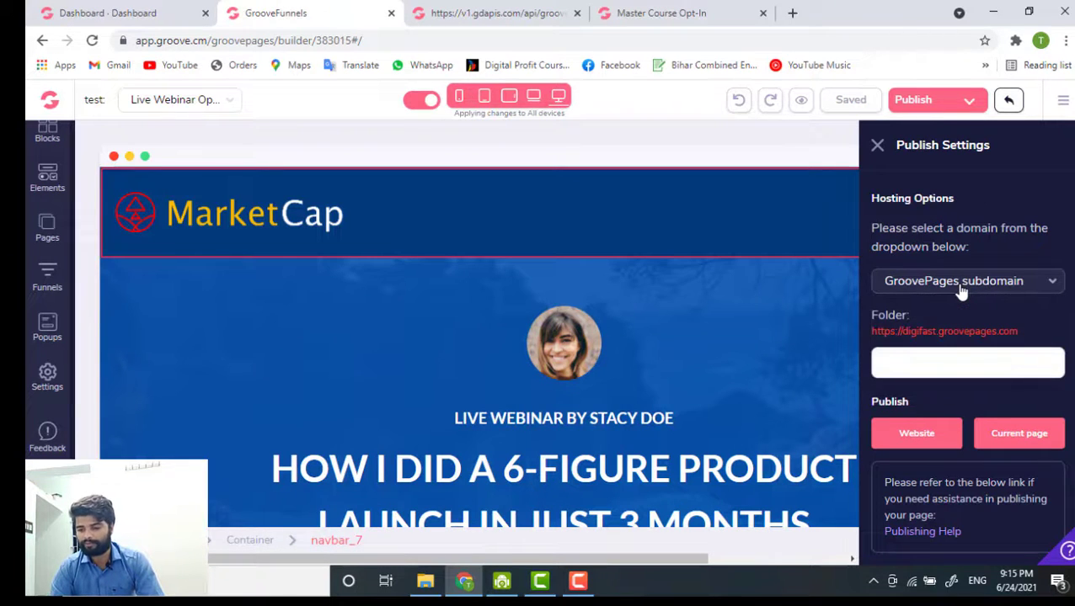
left_click(960, 286)
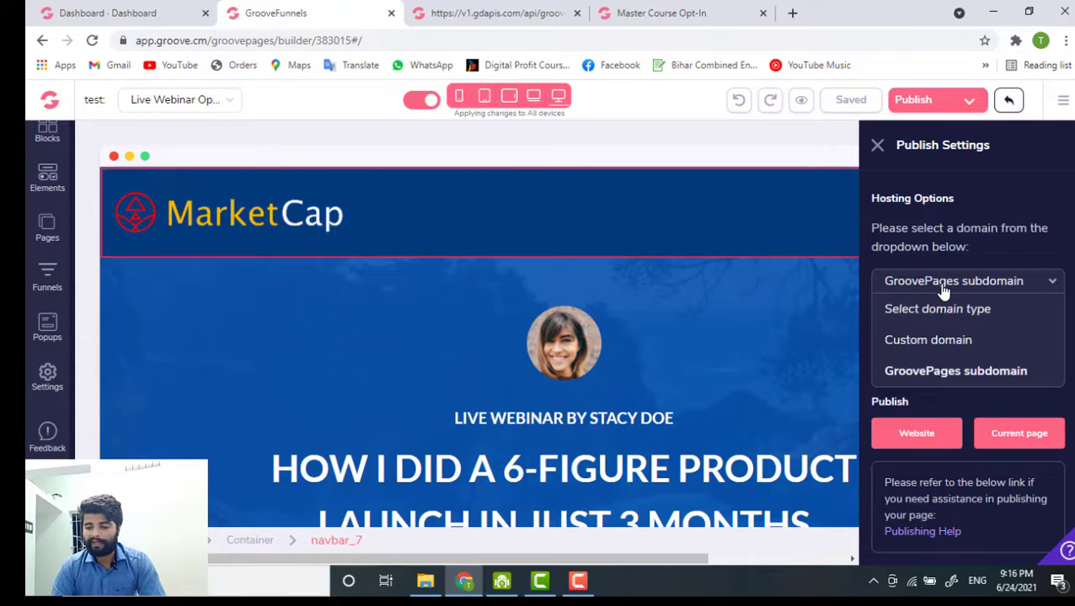
left_click(931, 372)
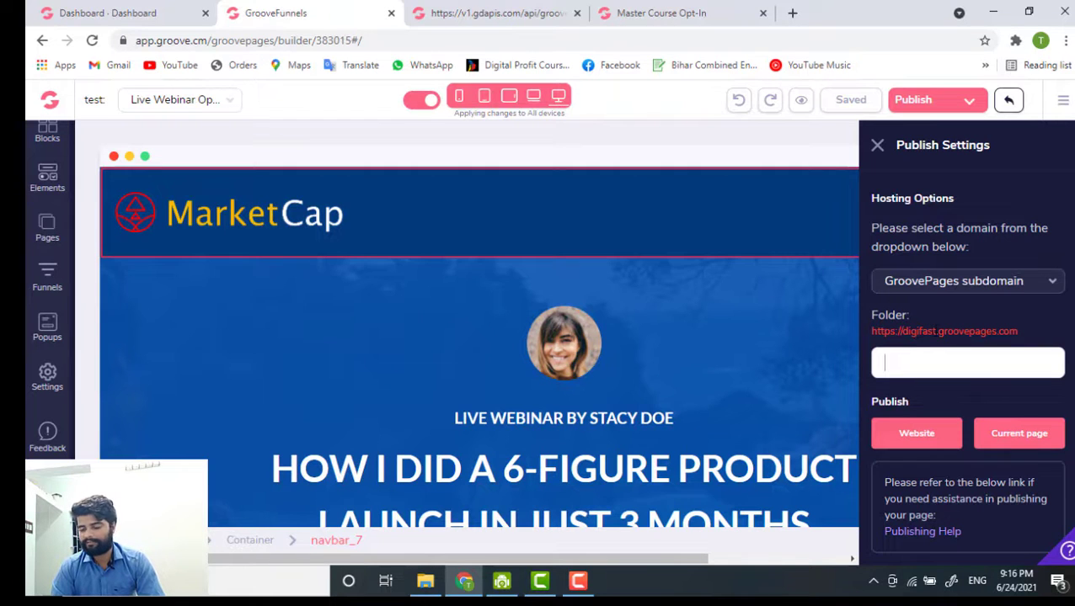
Set the publishing folder to test and check the full web address of the page.
left_click(941, 349)
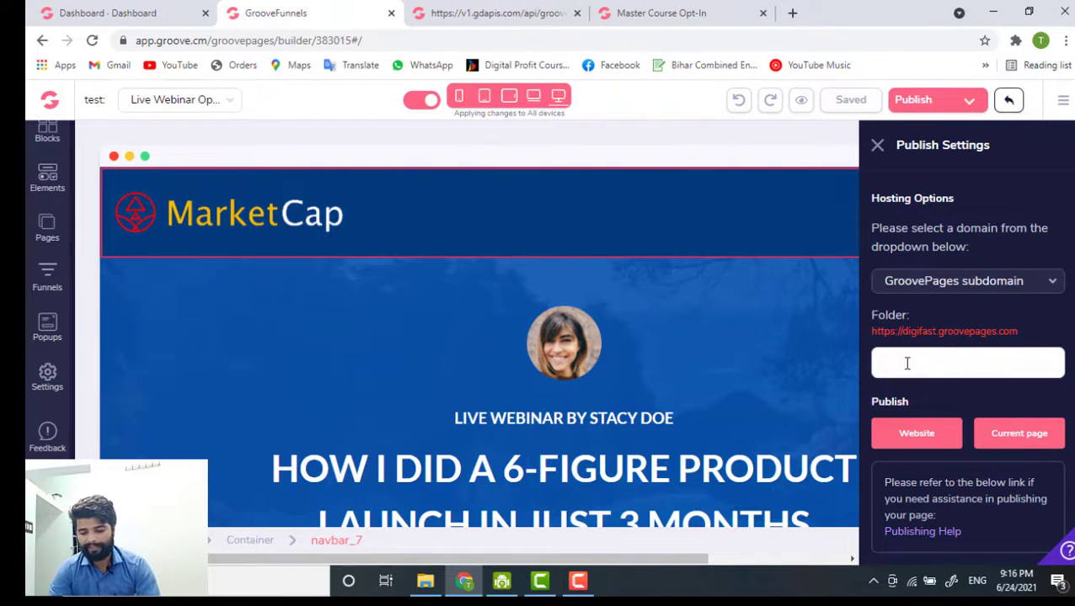
type("t")
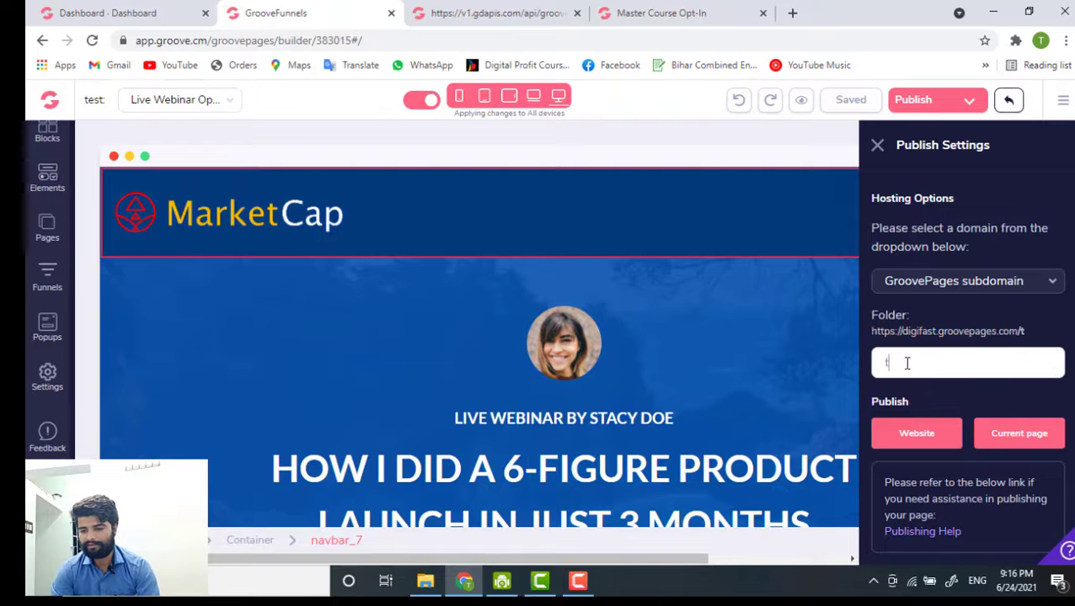
type("est")
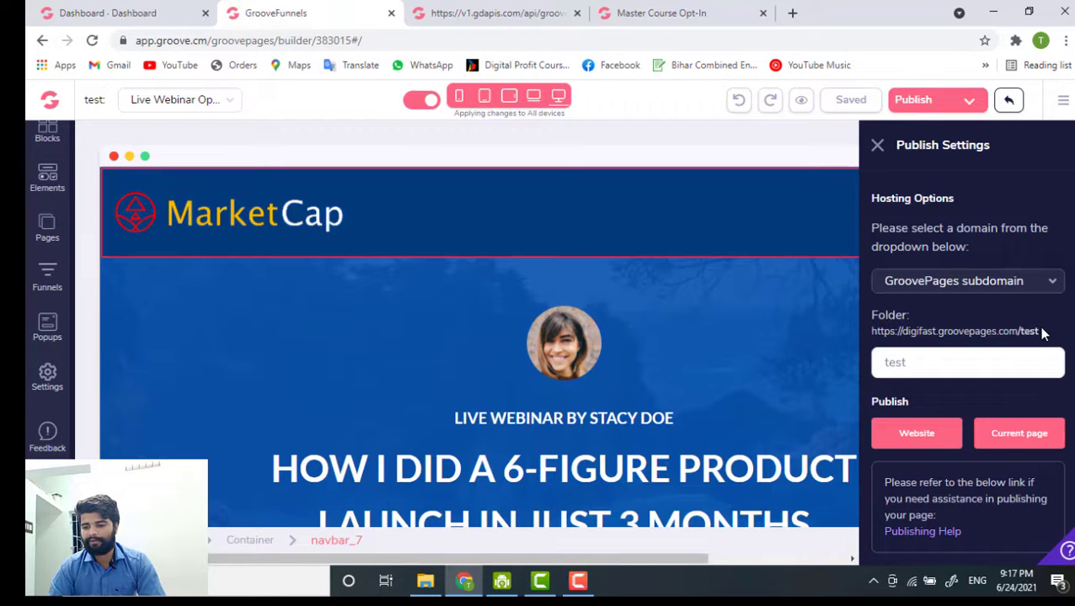
left_click_drag(1044, 331, 867, 338)
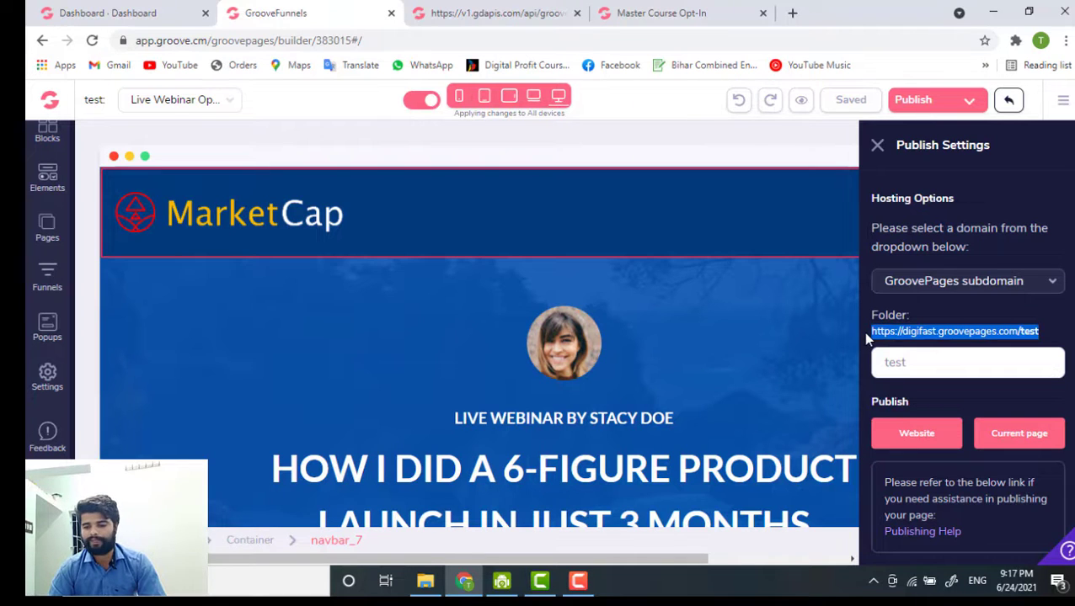
left_click(919, 331)
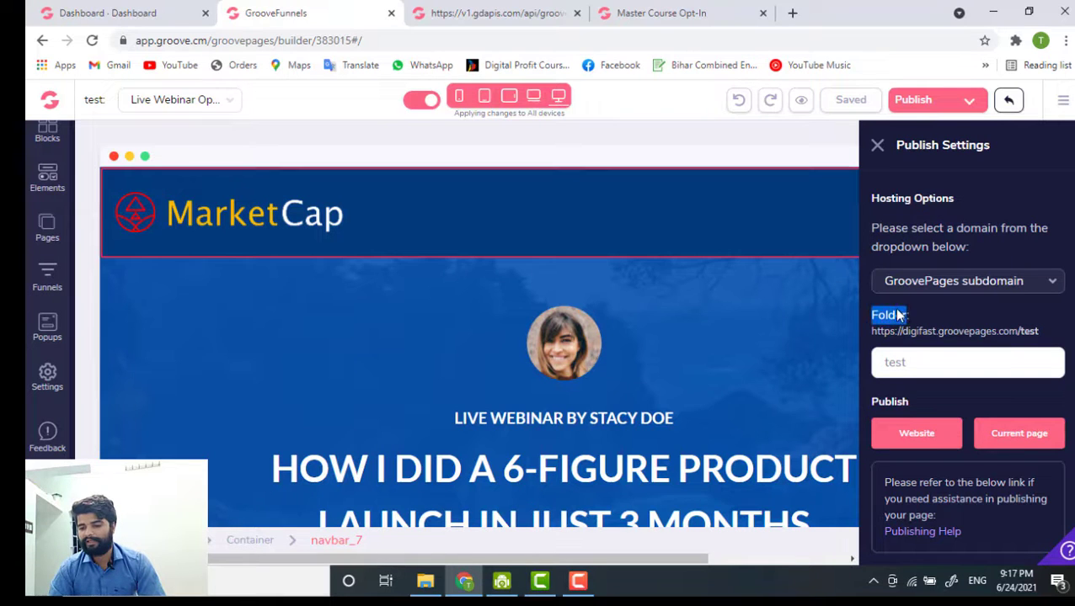
left_click(923, 321)
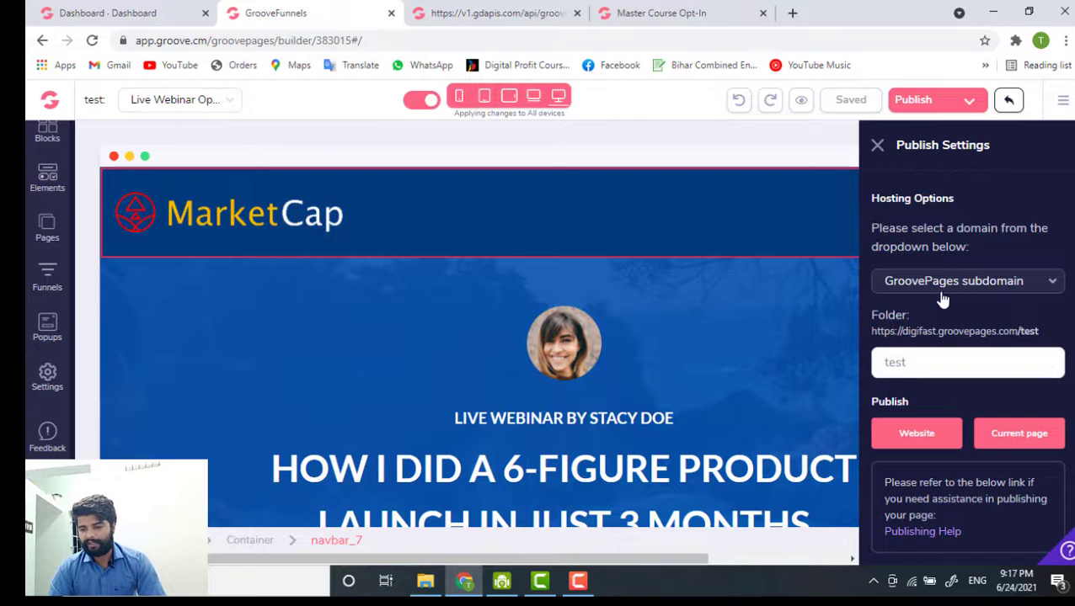
scroll(922, 355, "up", 1)
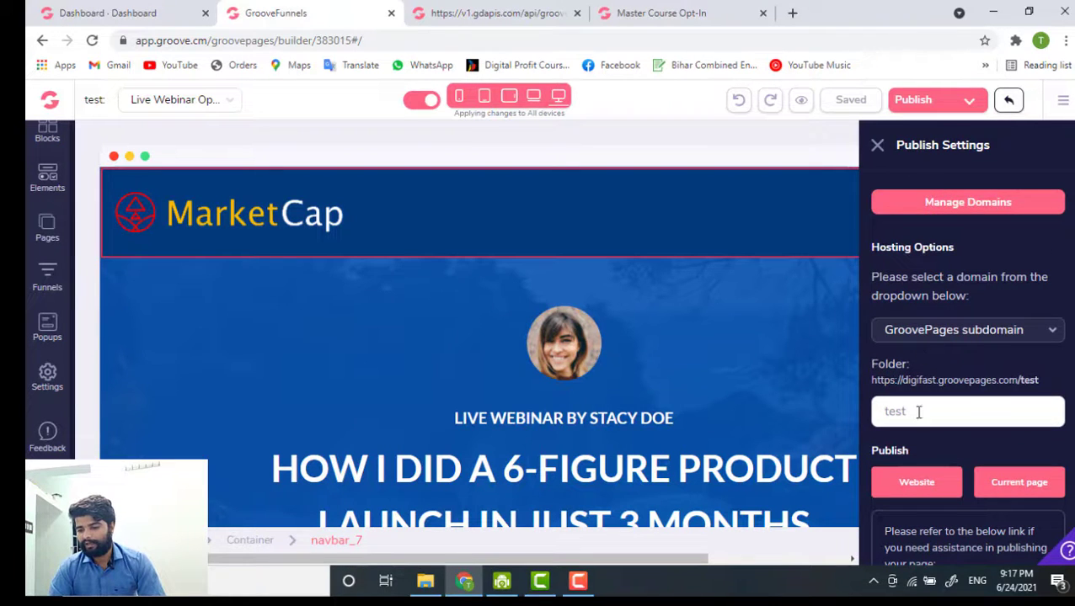
scroll(918, 404, "down", 1)
scroll(918, 405, "up", 2)
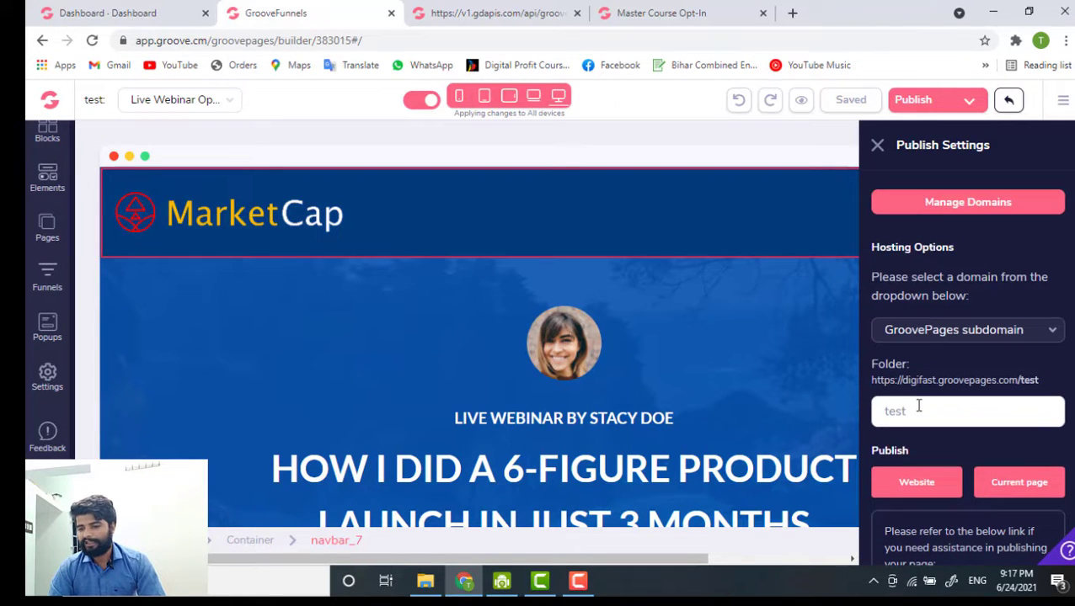
Open the GroovePages subdomain in domain management and clear its current name.
left_click(927, 204)
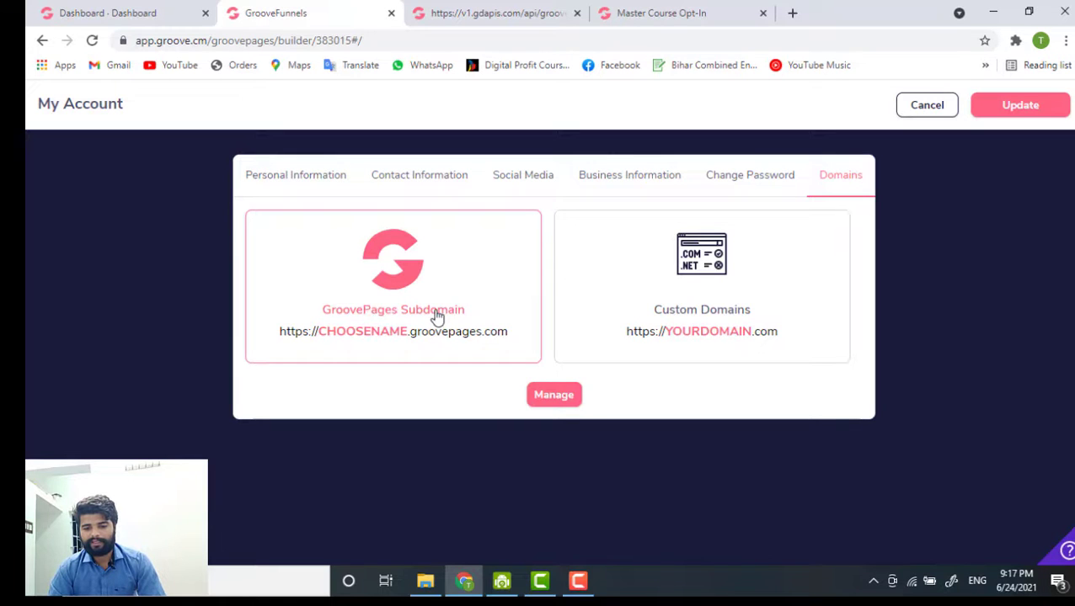
left_click(553, 395)
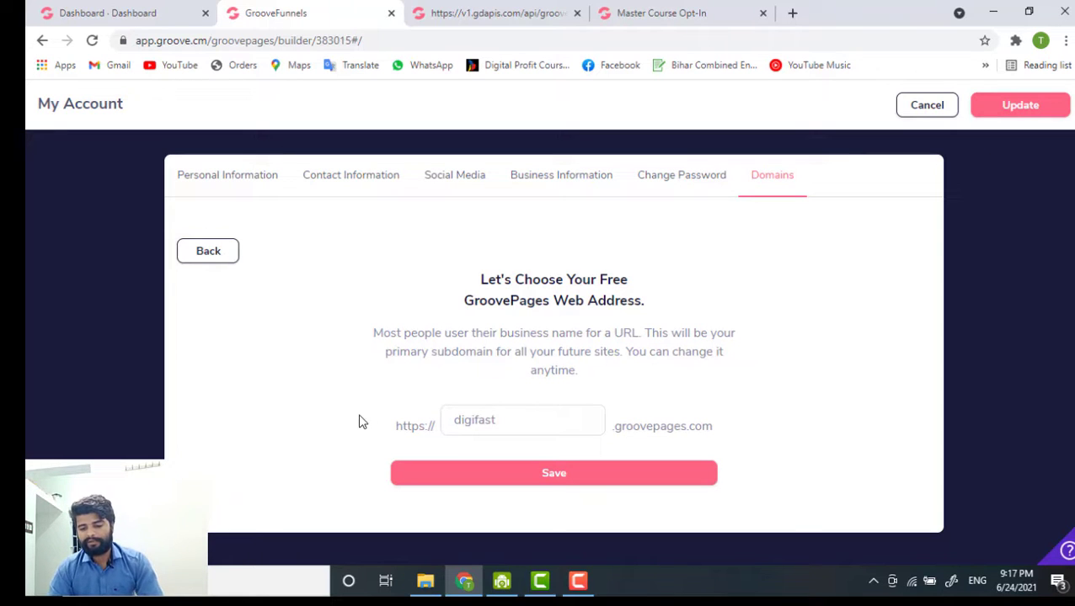
left_click(526, 421)
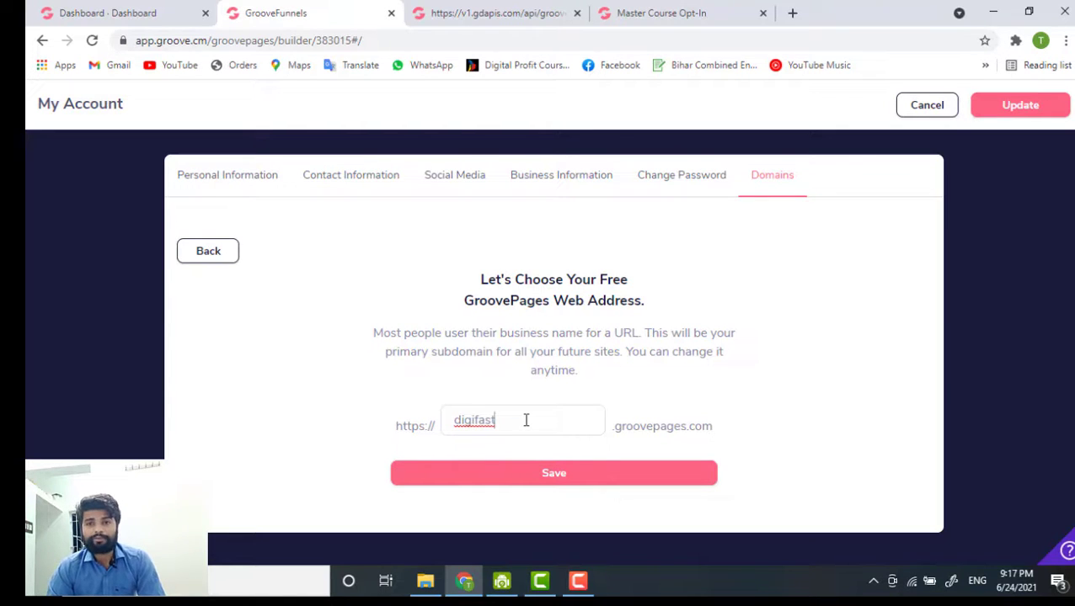
key("BackSpace")
key("BackSpace")
key("BackSpace")
key("BackSpace")
key("BackSpace")
key("BackSpace")
key("BackSpace")
key("BackSpace")
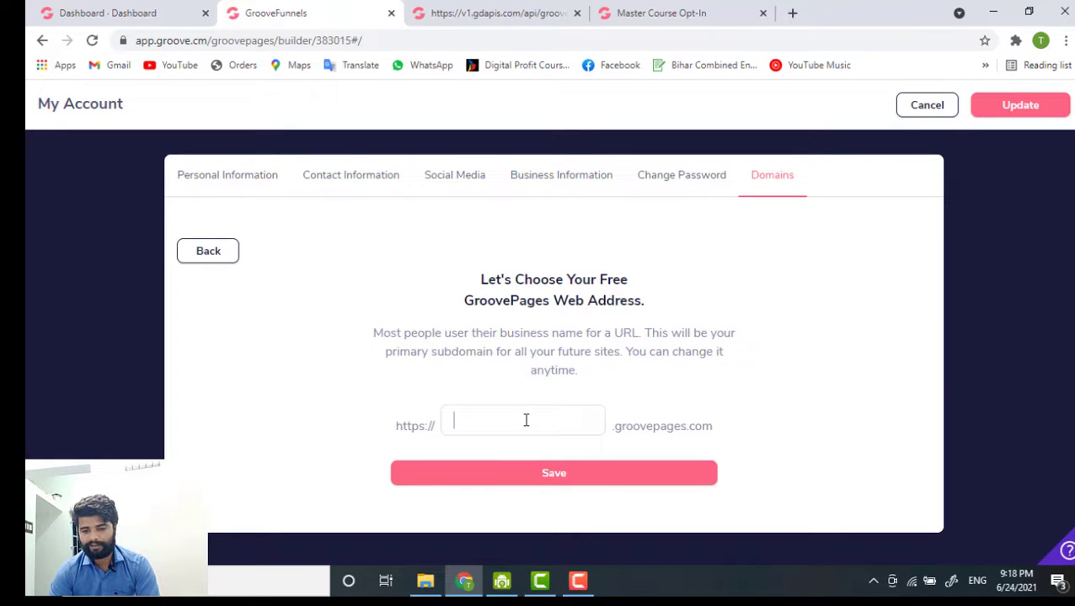
type("de")
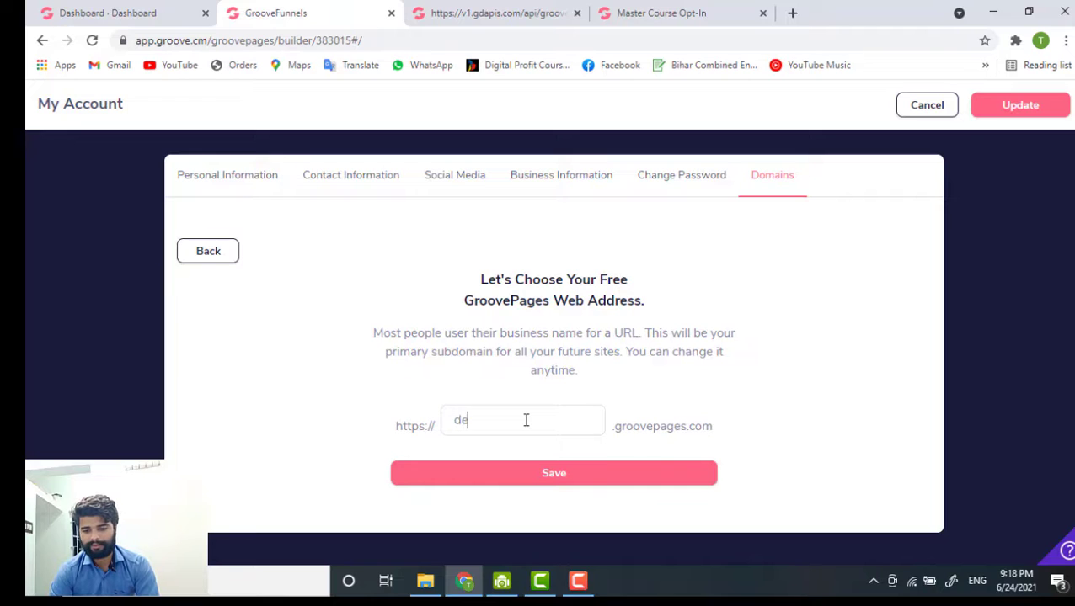
type("velopre")
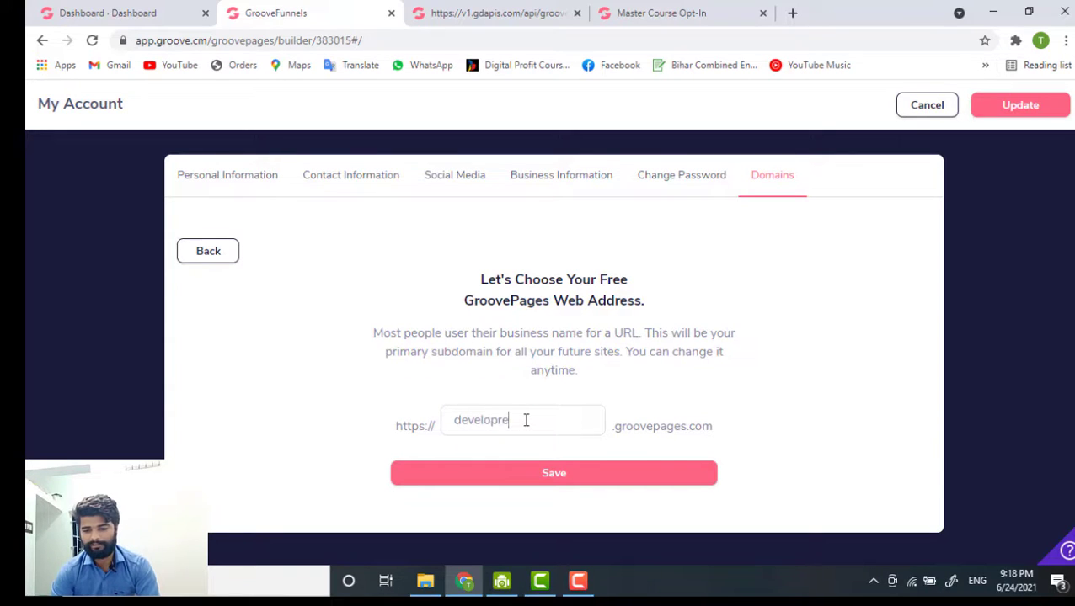
type("scri")
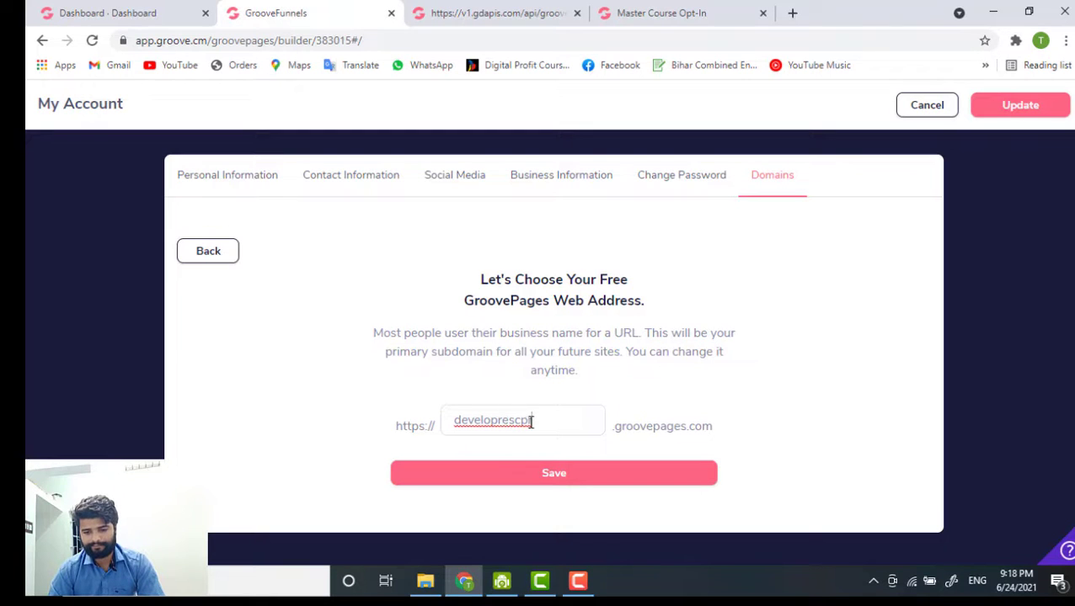
key("BackSpace")
key("BackSpace")
key("BackSpace")
key("BackSpace")
key("BackSpace")
key("BackSpace")
key("BackSpace")
key("BackSpace")
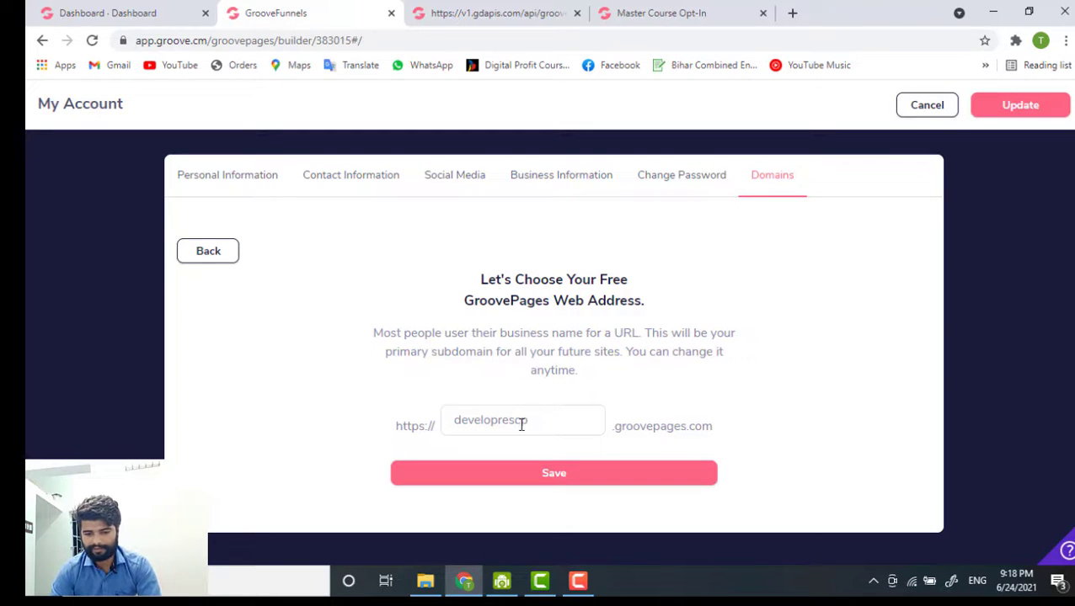
key("BackSpace")
key("BackSpace")
key("BackSpace")
key("BackSpace")
Try to save the GroovePages subdomain as developerscpr, and retry with developerscpr1.
type("develo")
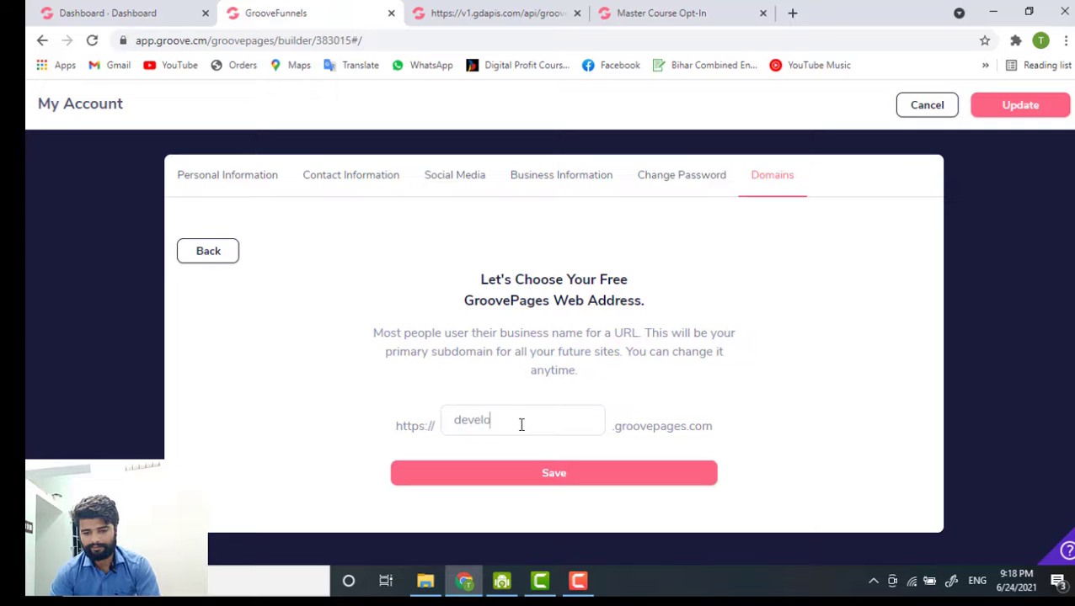
type("perscor")
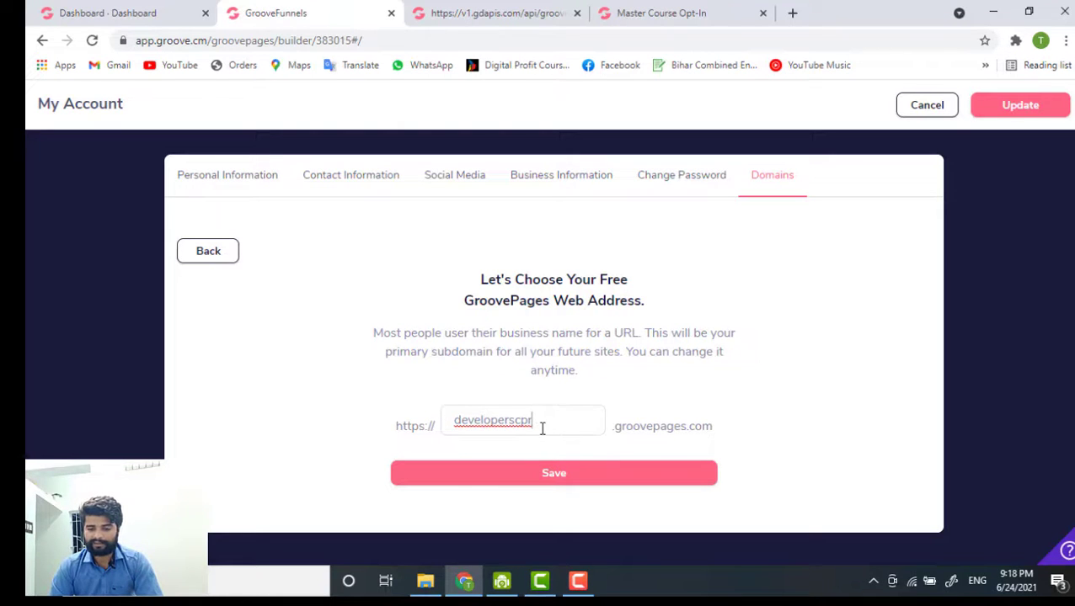
left_click(542, 487)
left_click(606, 478)
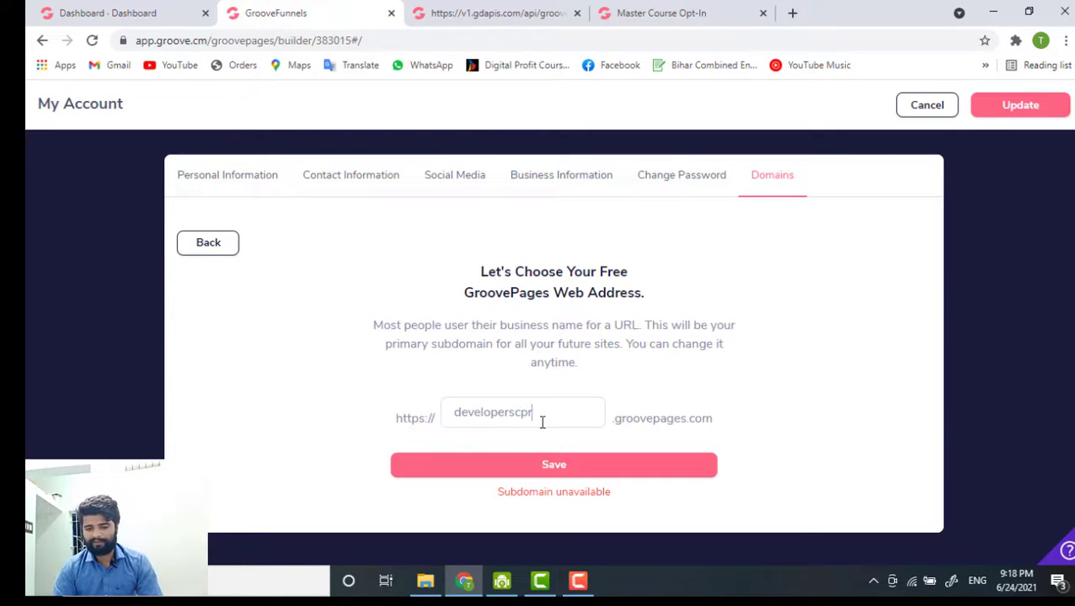
type("1")
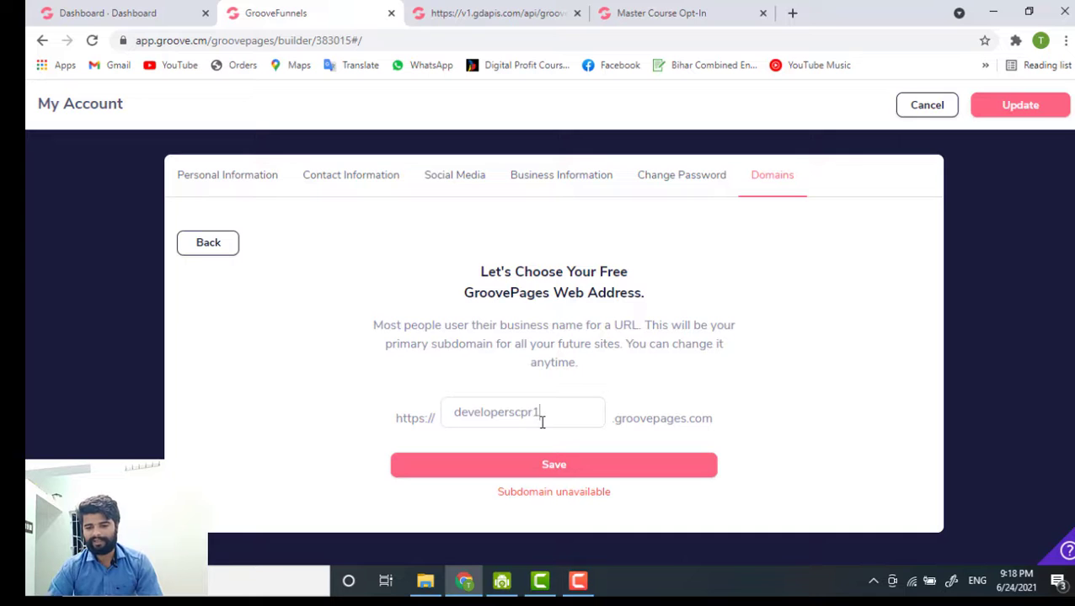
left_click(563, 468)
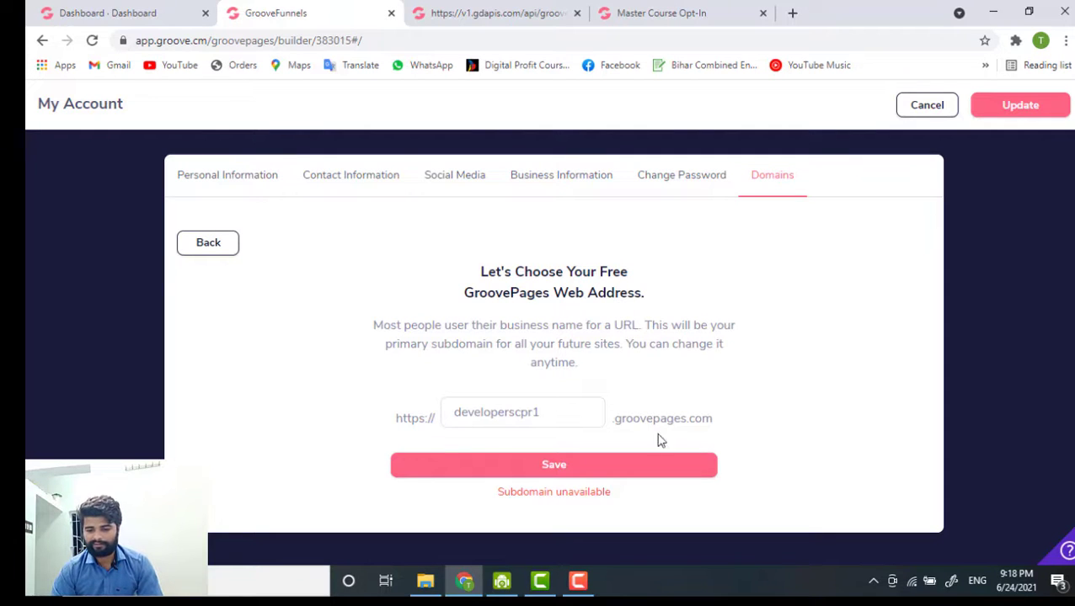
Try to save the GroovePages subdomain as developerscpr12.
left_click(572, 418)
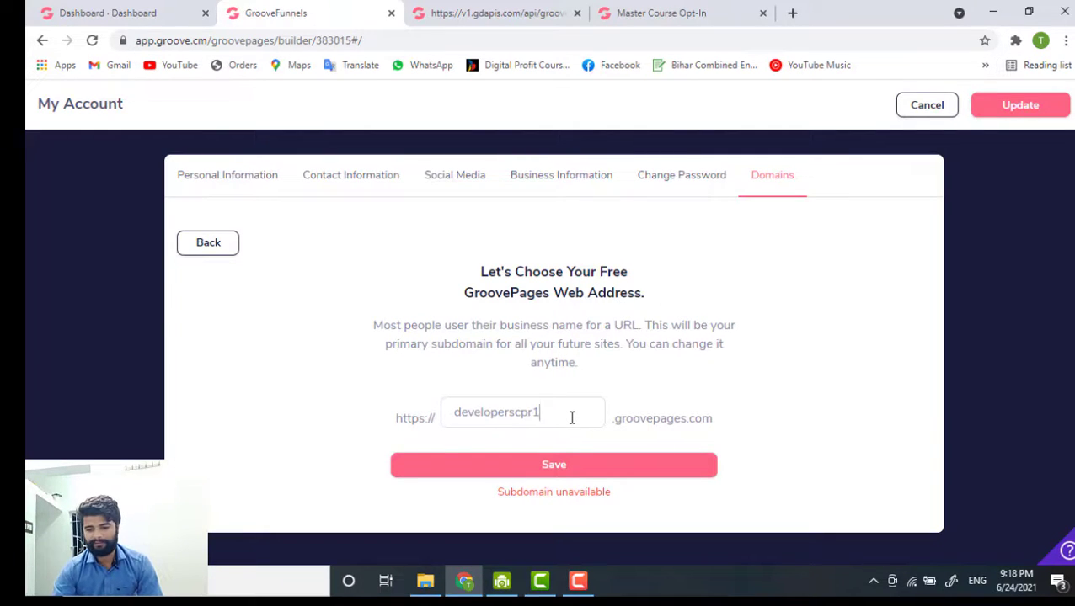
key("BackSpace")
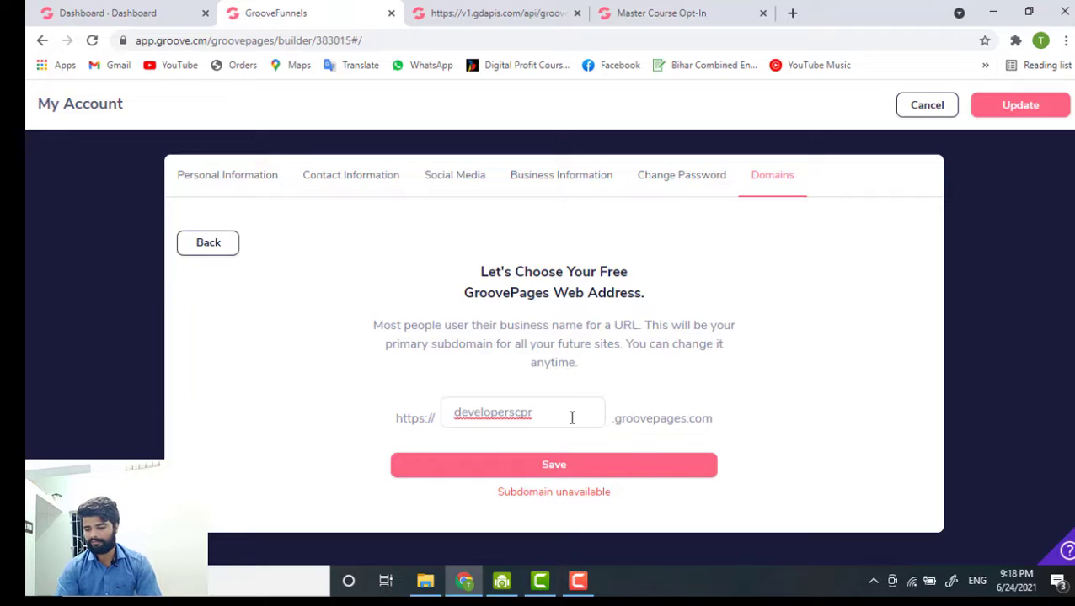
type("1")
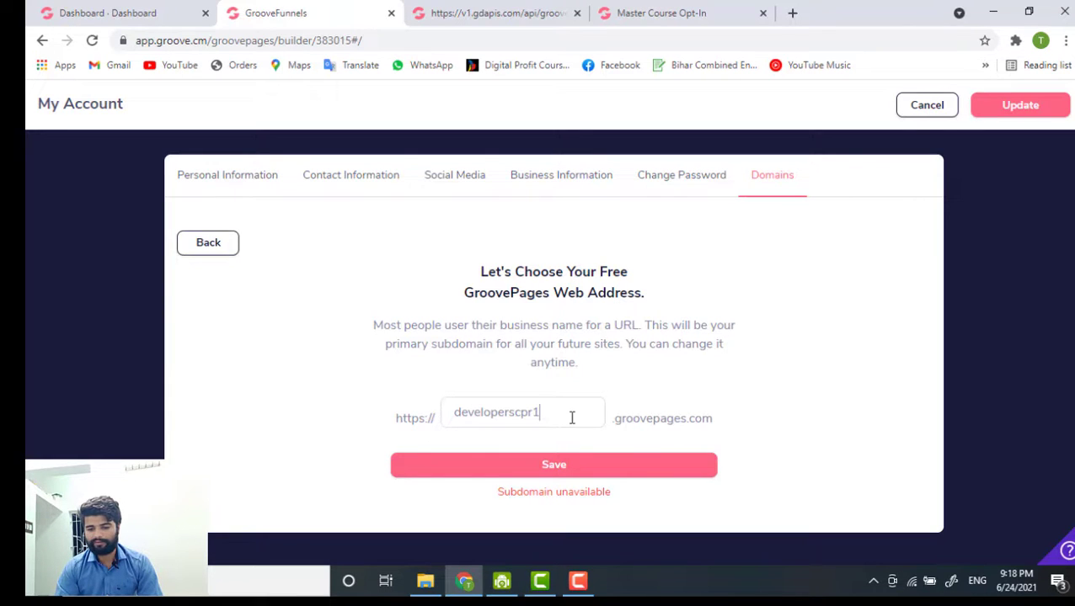
type("2")
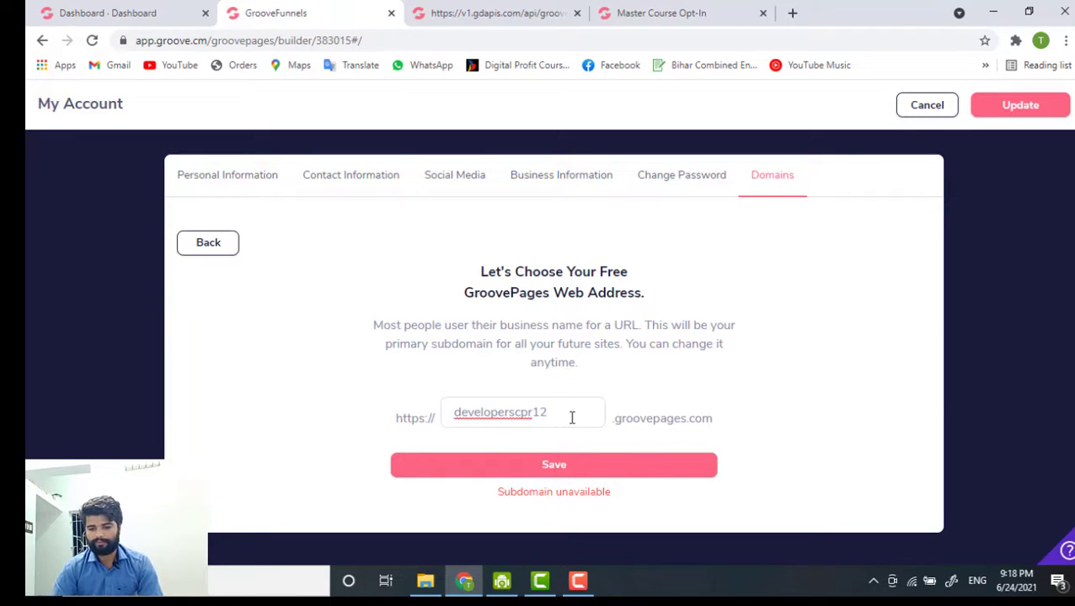
left_click(565, 475)
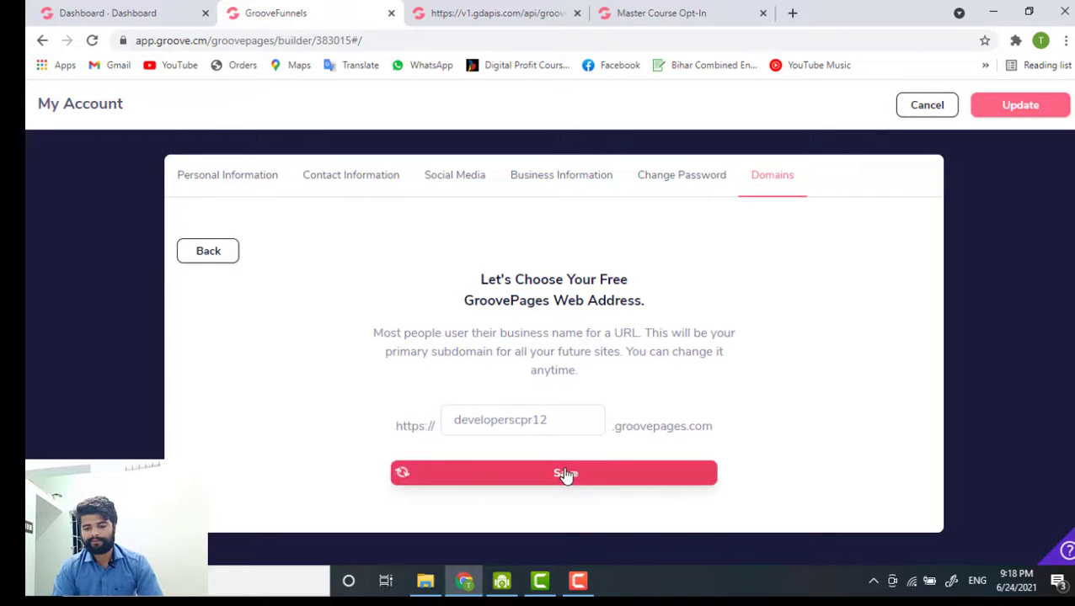
Change the GroovePages subdomain name to developerscpr33 and try to save it.
left_click(571, 409)
key("BackSpace")
key("BackSpace")
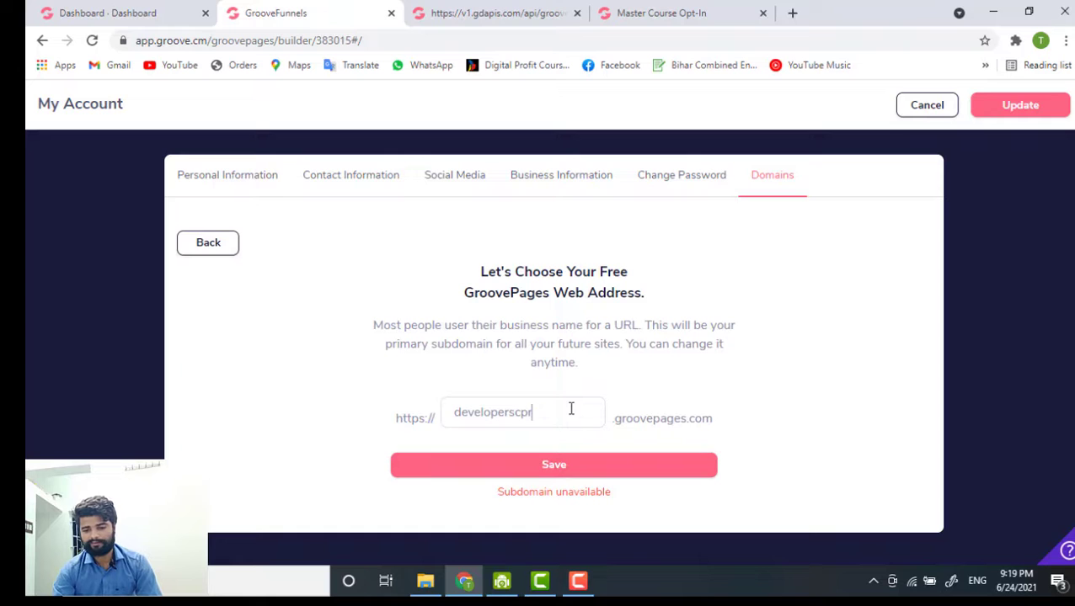
type("33")
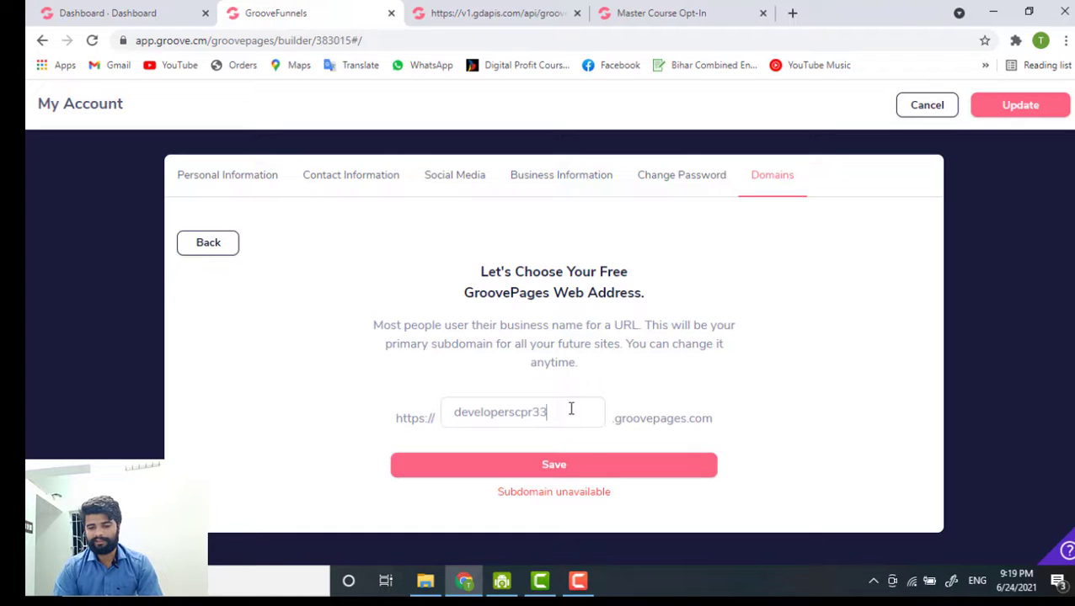
left_click(579, 472)
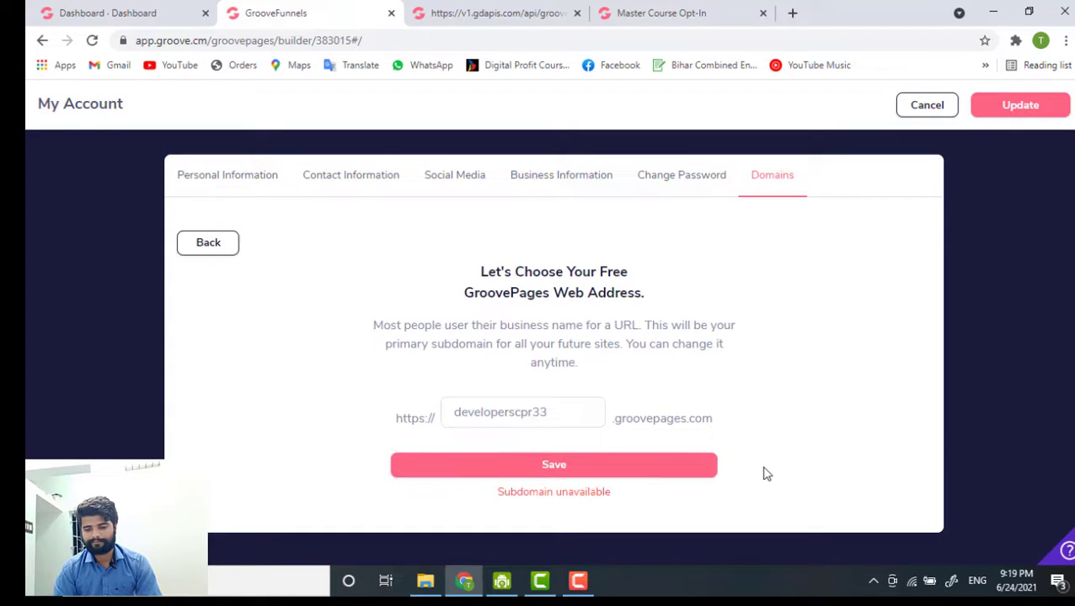
Replace the GroovePages subdomain name with randomurl, save it, and return to the page builder.
left_click_drag(562, 412, 427, 419)
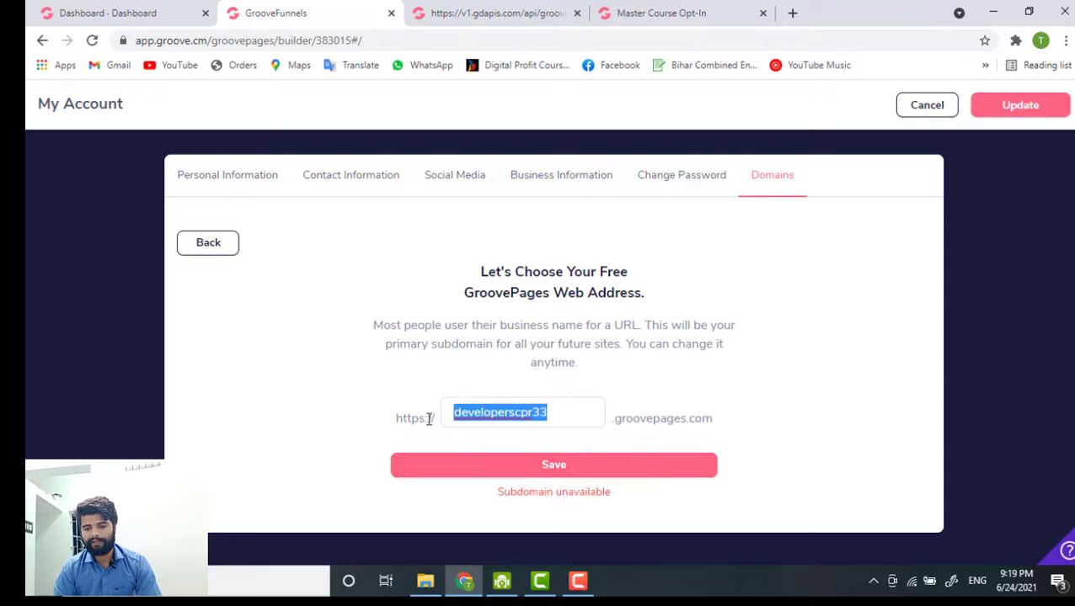
key("BackSpace")
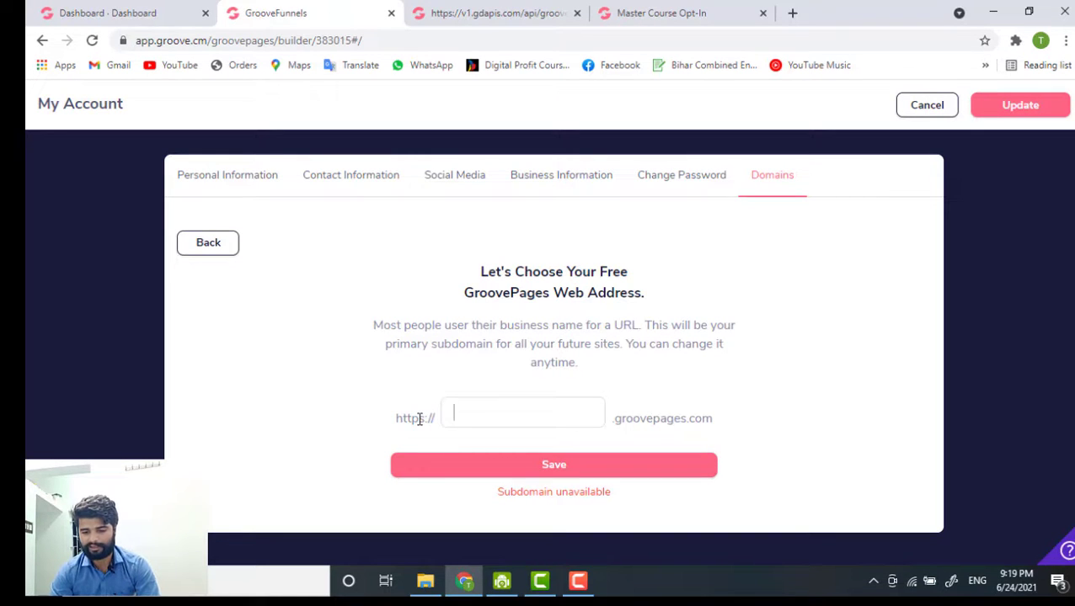
type("random")
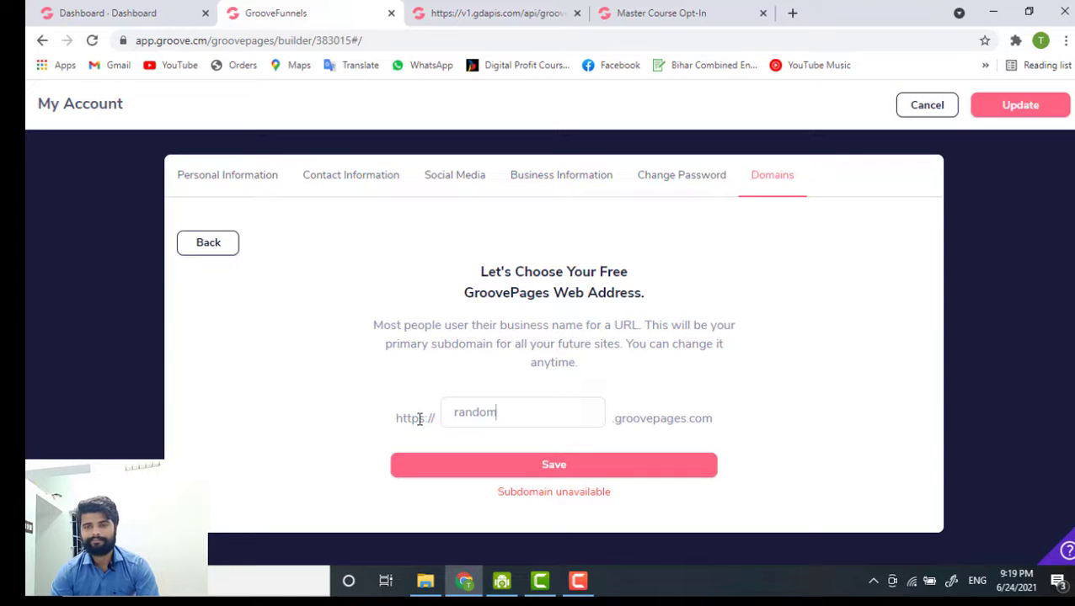
type("url")
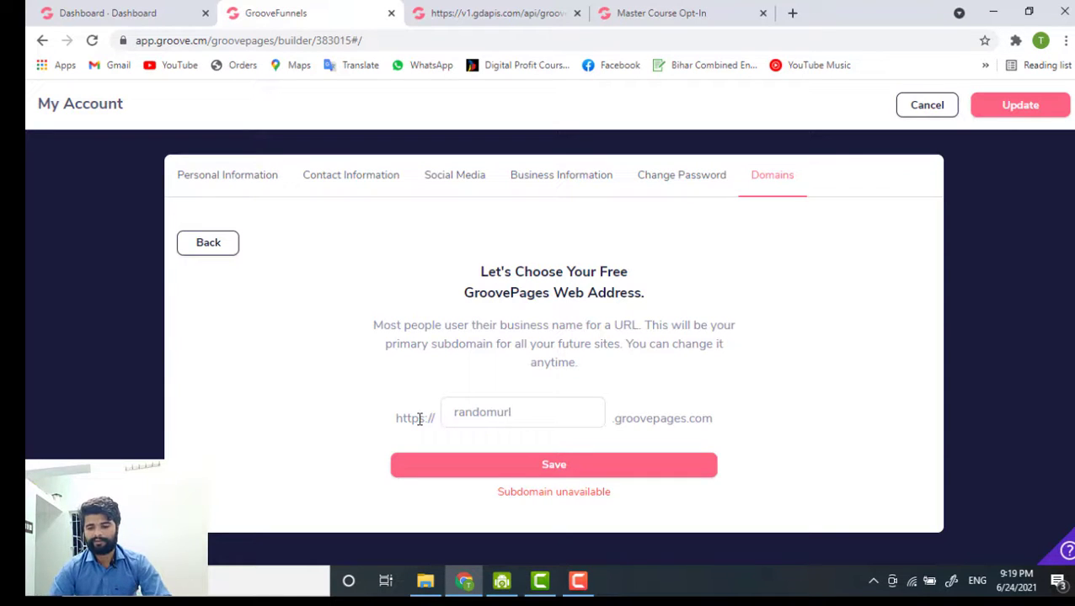
left_click(530, 467)
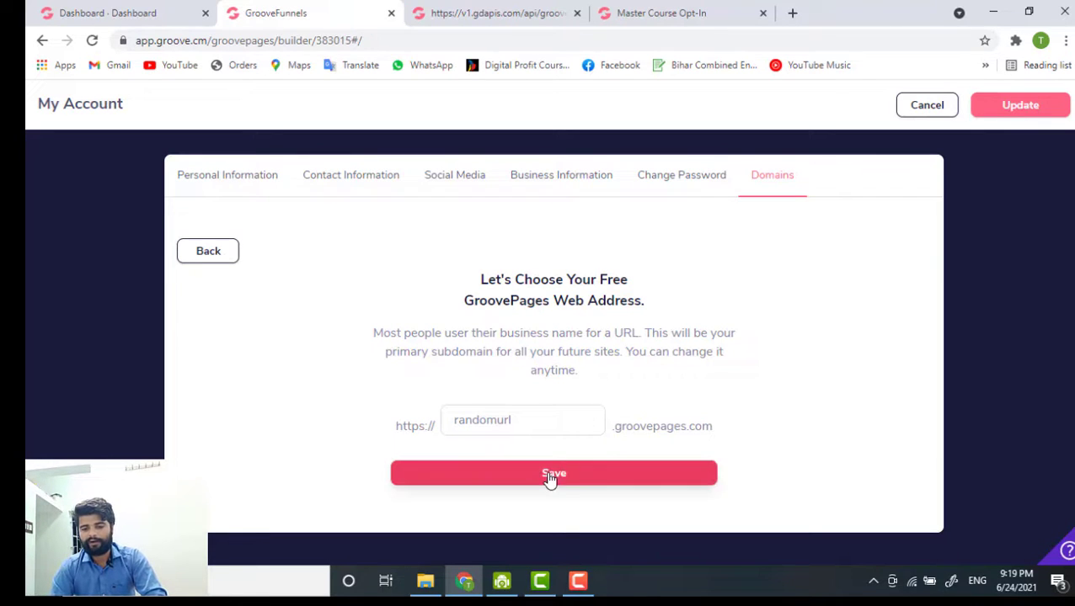
left_click(206, 252)
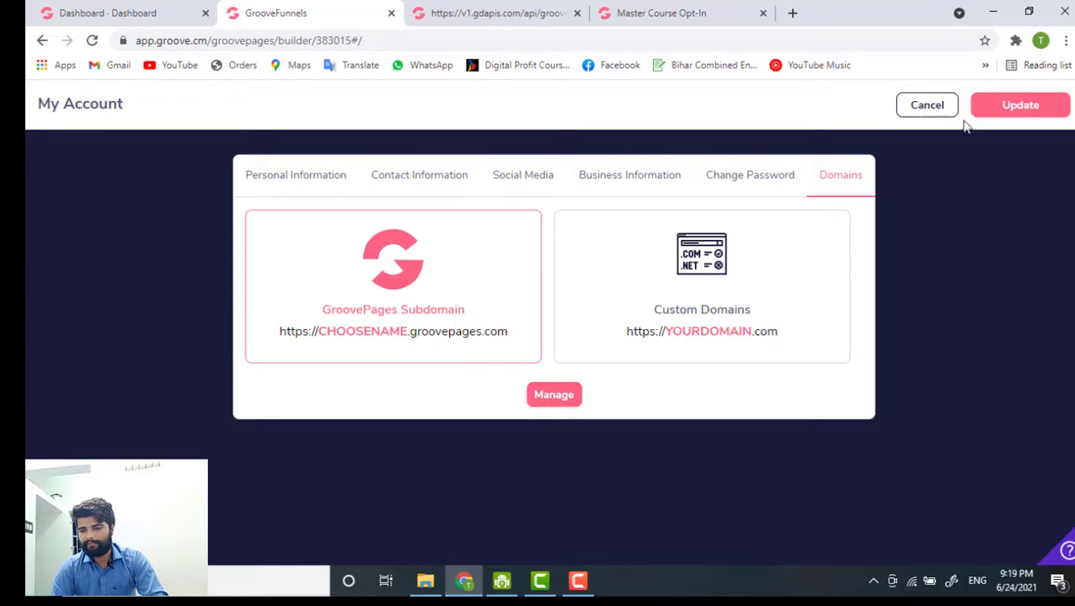
left_click(927, 105)
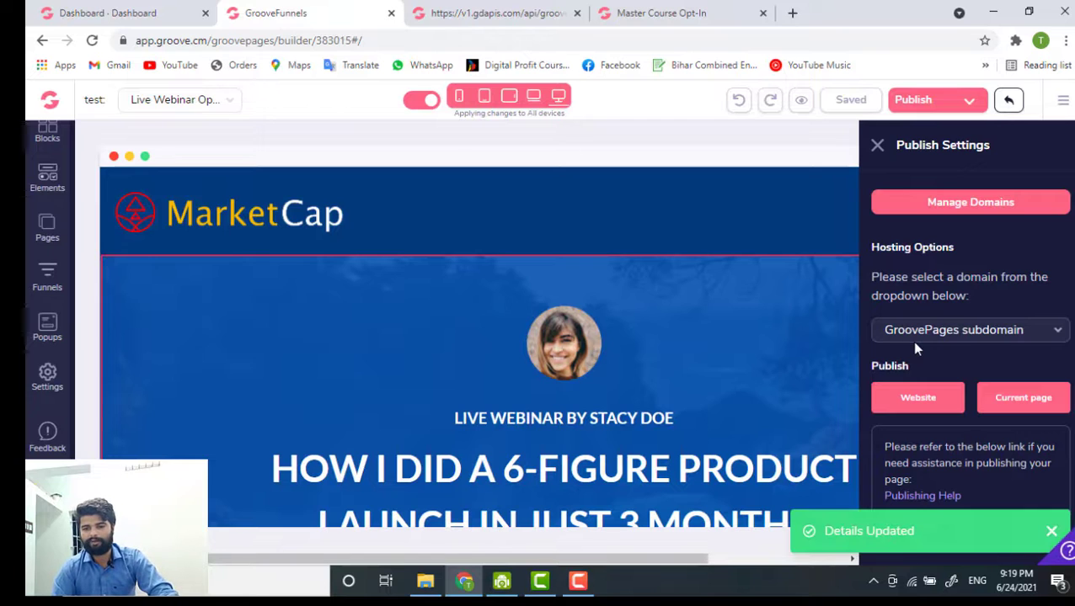
Check the website's publishing address, then reload the page builder and reopen the publish settings to refresh the subdomain.
mouse_move(924, 406)
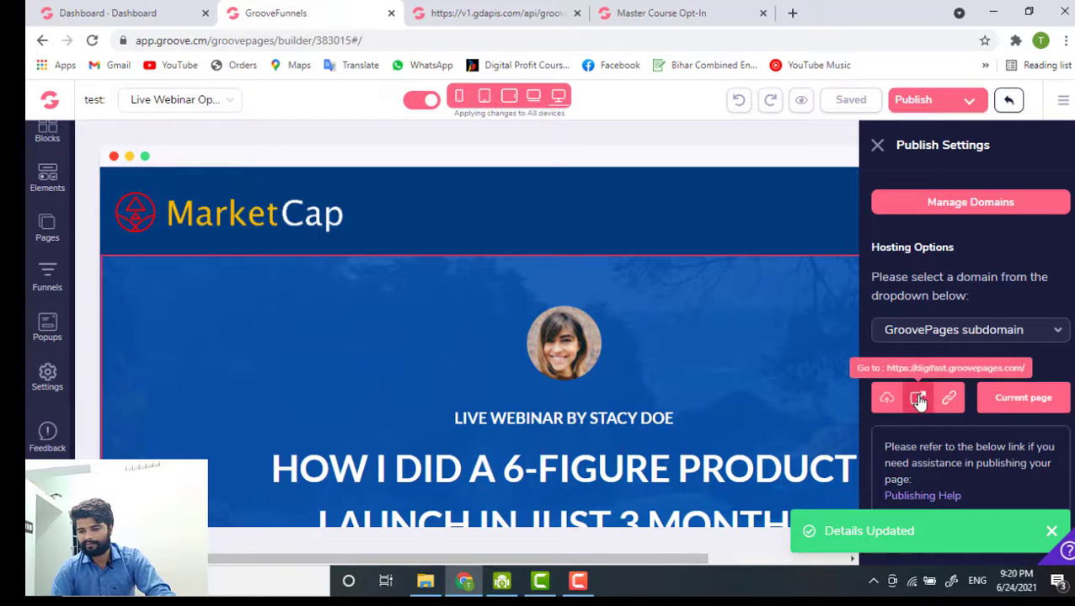
scroll(432, 311, "down", 3)
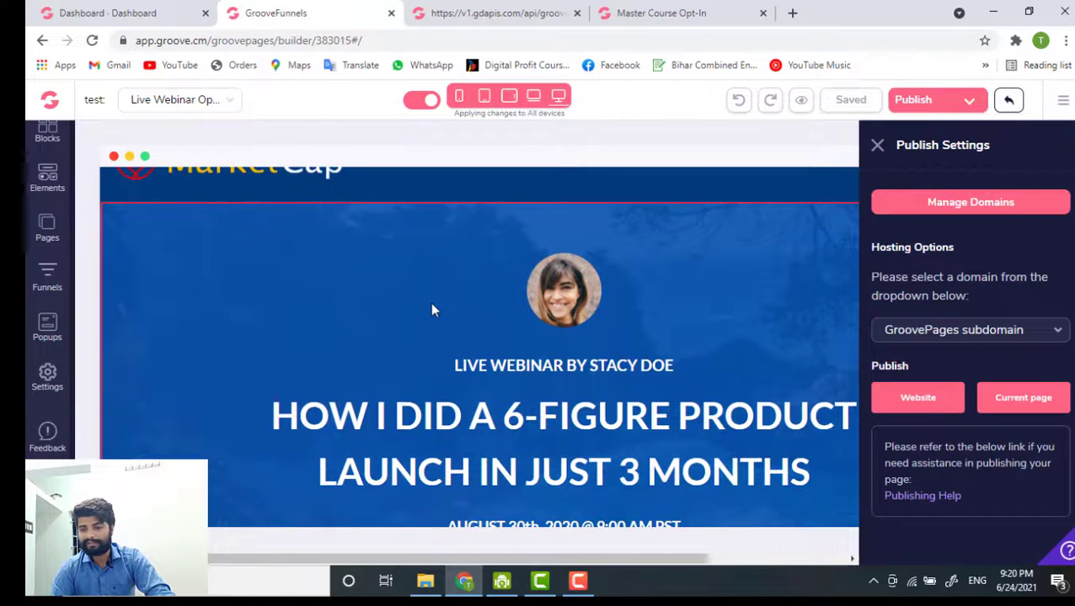
scroll(431, 311, "up", 3)
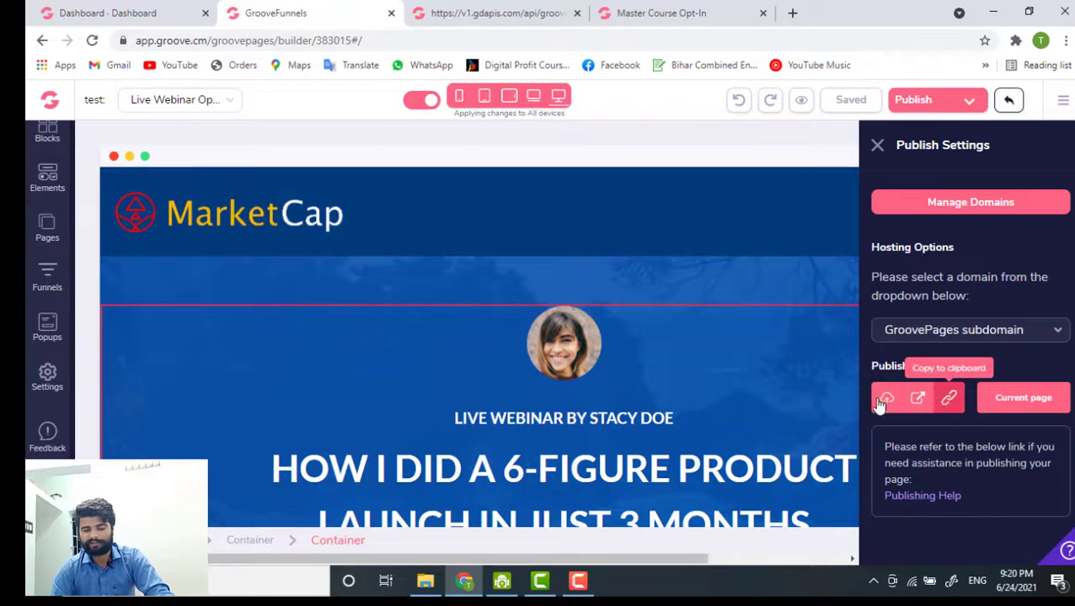
left_click(92, 41)
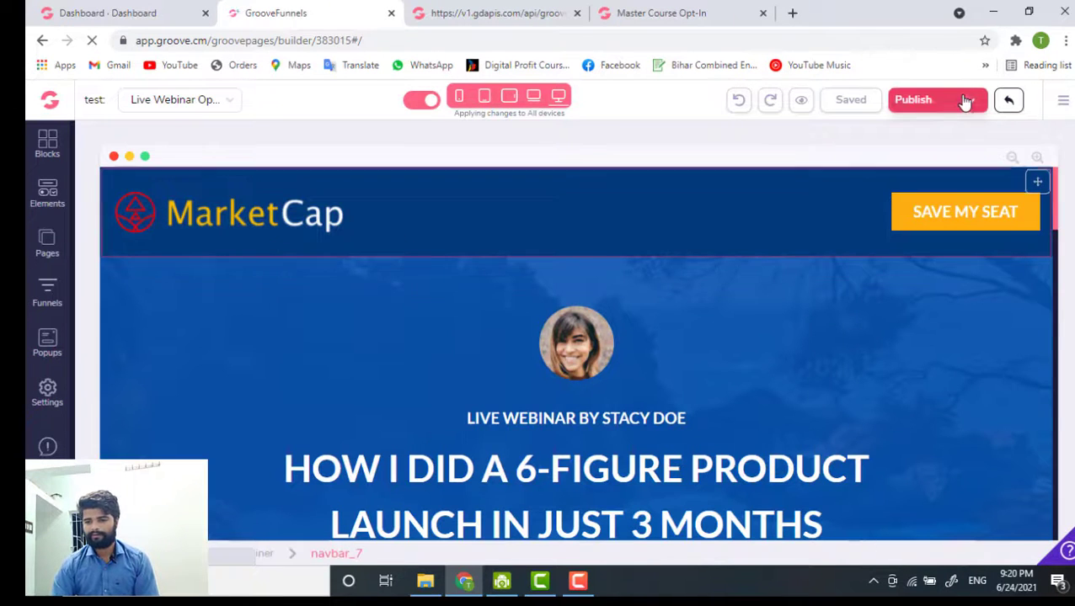
left_click(924, 106)
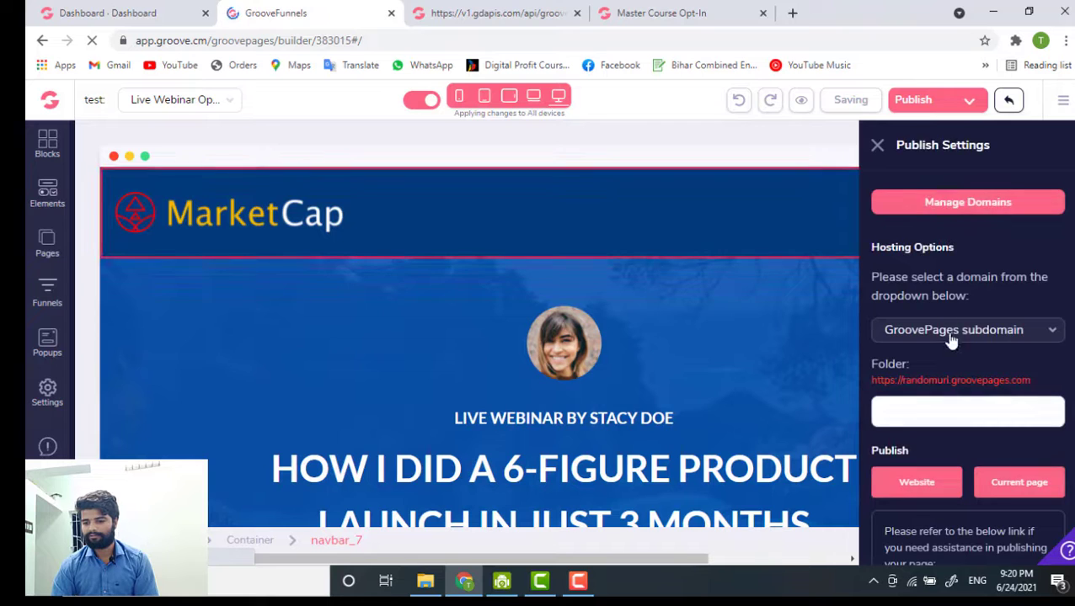
Set the publishing folder to test, publish the whole website to the GroovePages subdomain, and dismiss the notice.
scroll(950, 321, "down", 1)
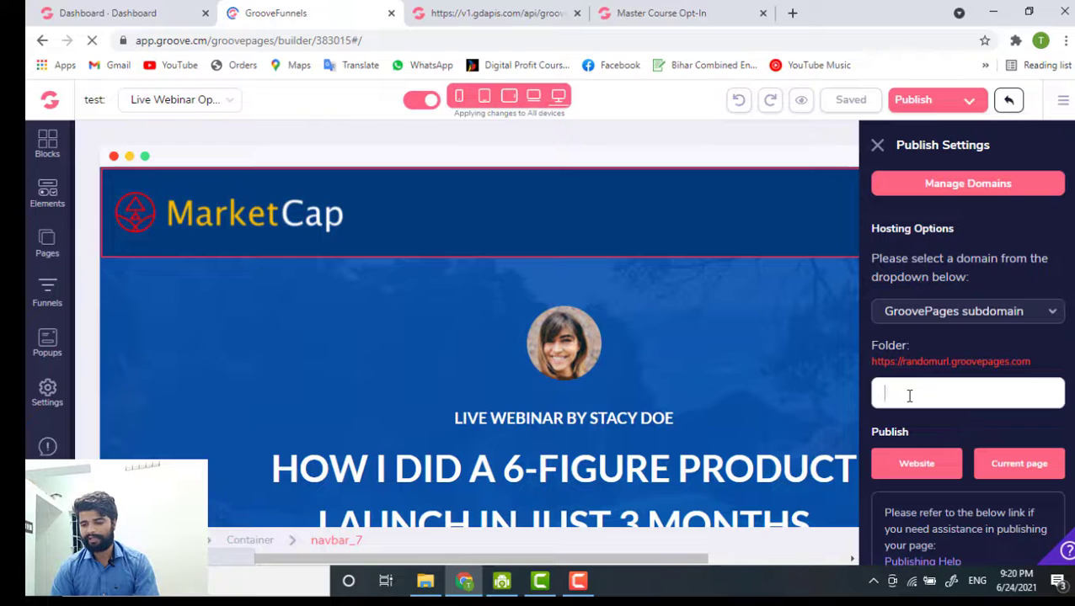
type("t")
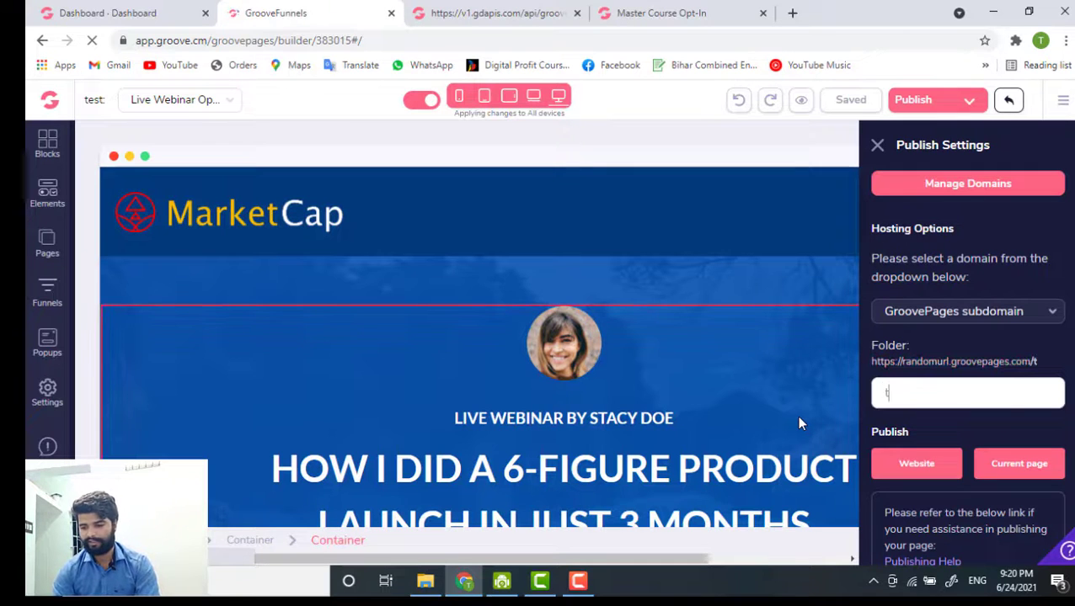
type("est")
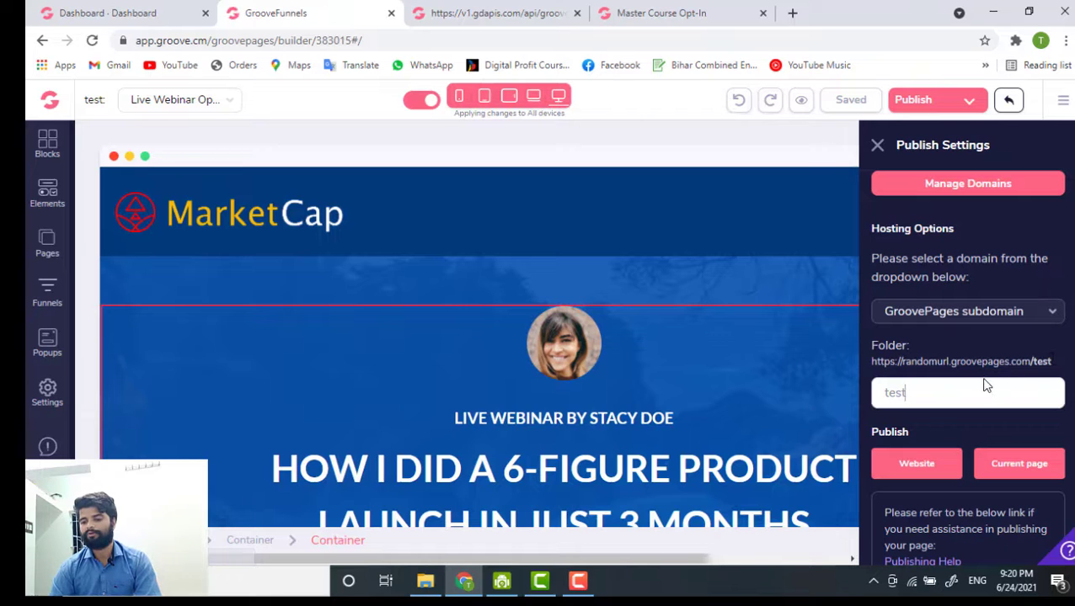
mouse_move(909, 476)
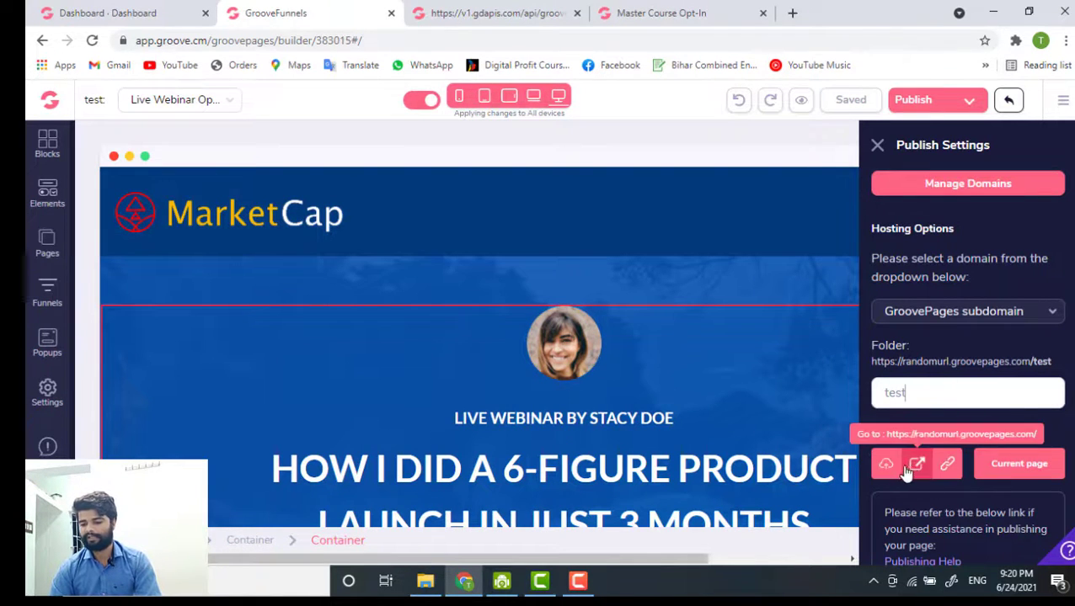
left_click(886, 465)
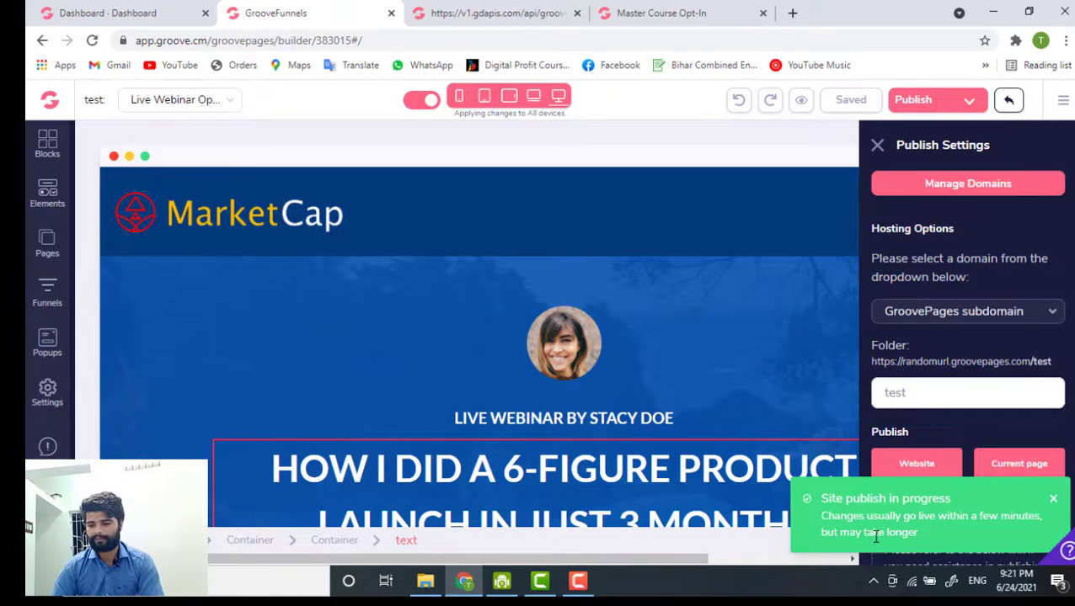
left_click(1054, 498)
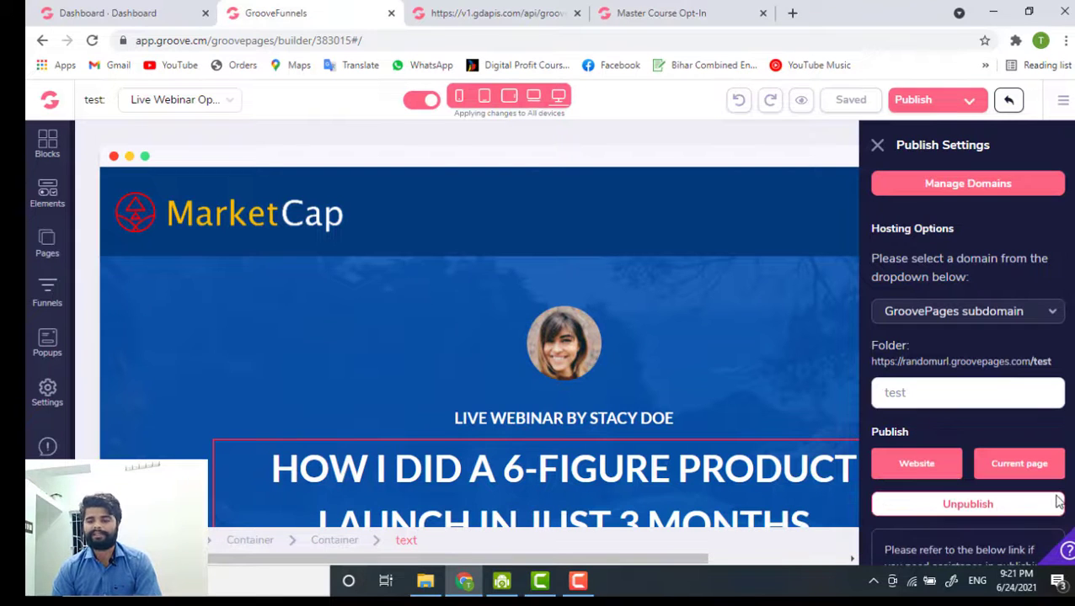
Compare the publishing options for the website and the current page, and look through the site's page list.
mouse_move(920, 465)
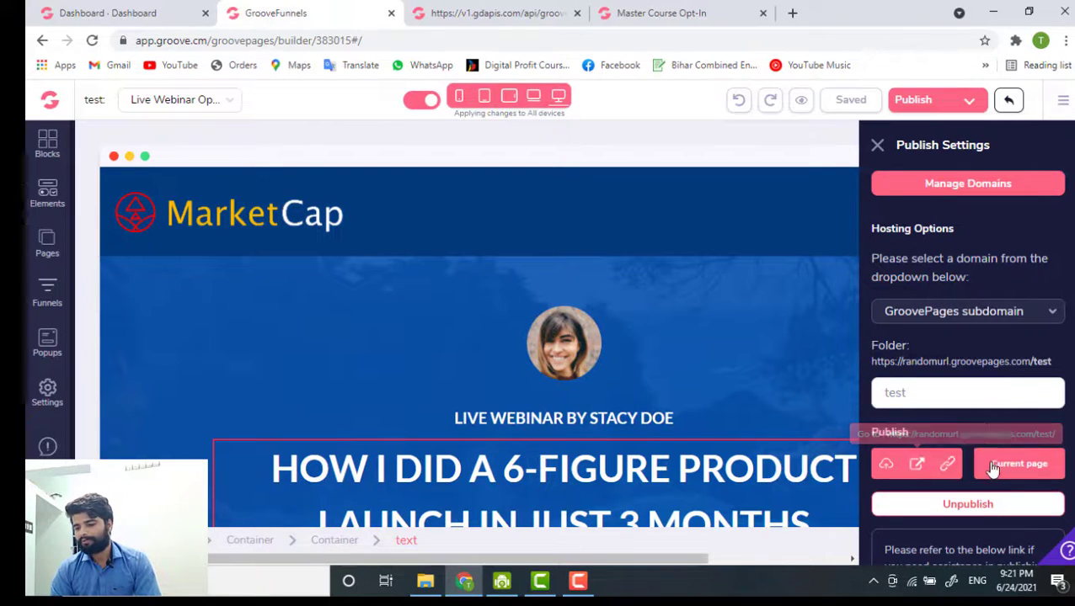
mouse_move(1019, 463)
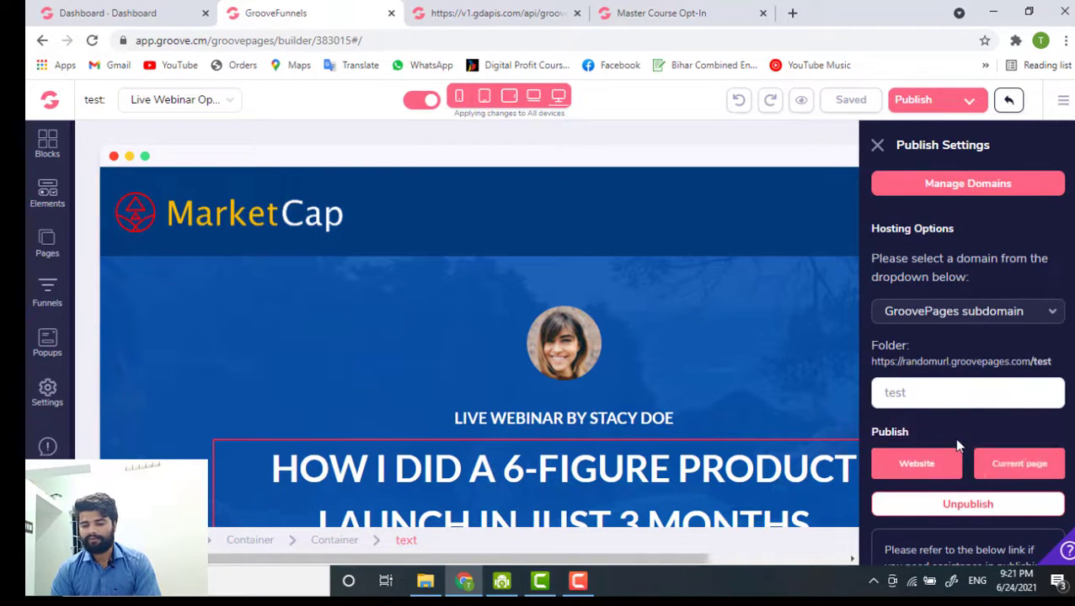
left_click(50, 241)
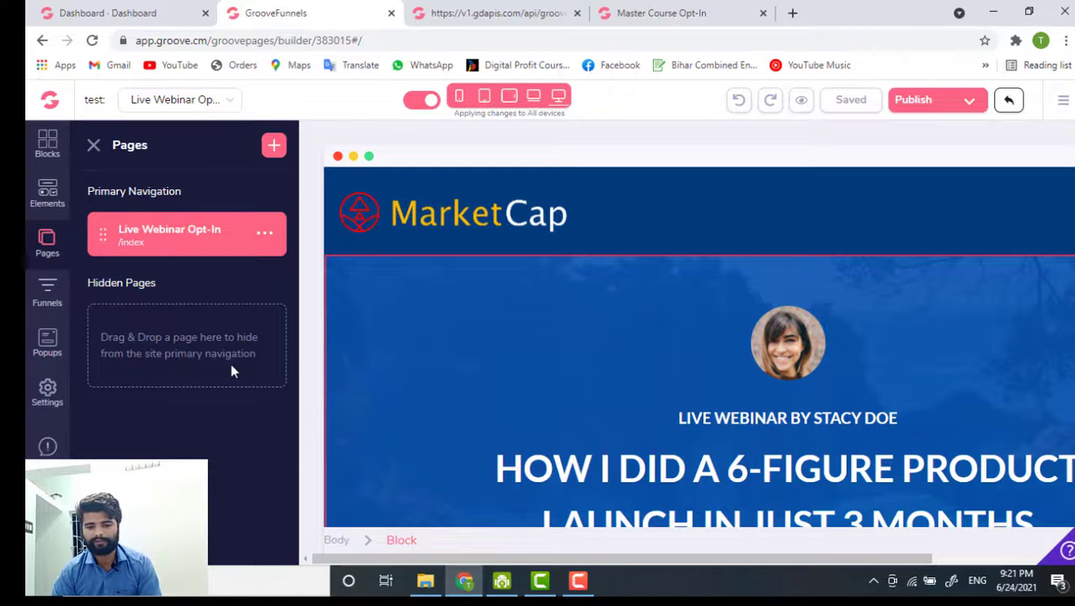
scroll(741, 311, "down", 1)
scroll(725, 325, "right", 2)
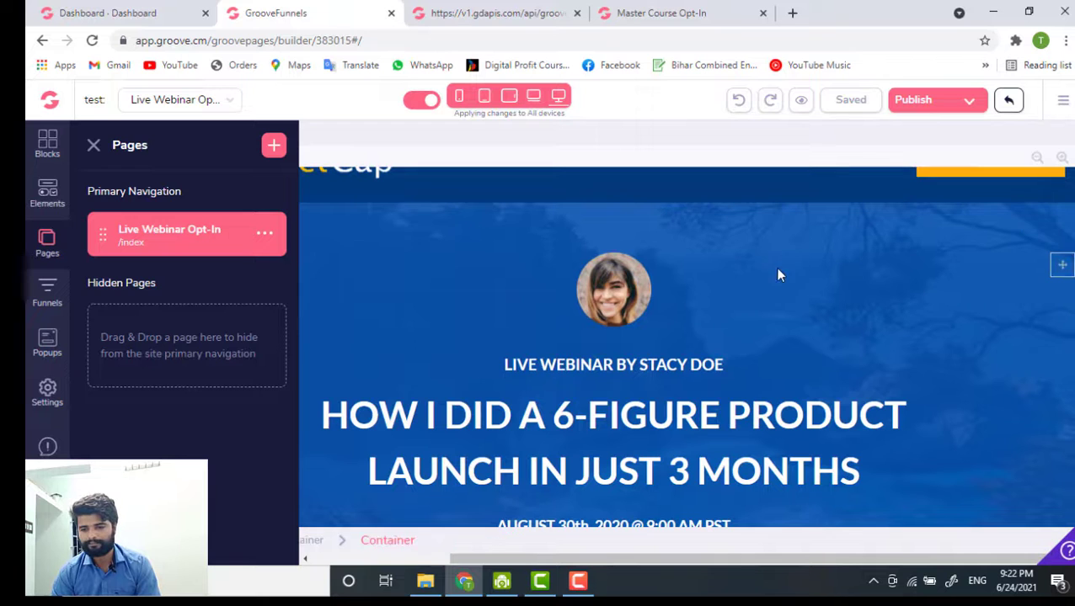
left_click(757, 278)
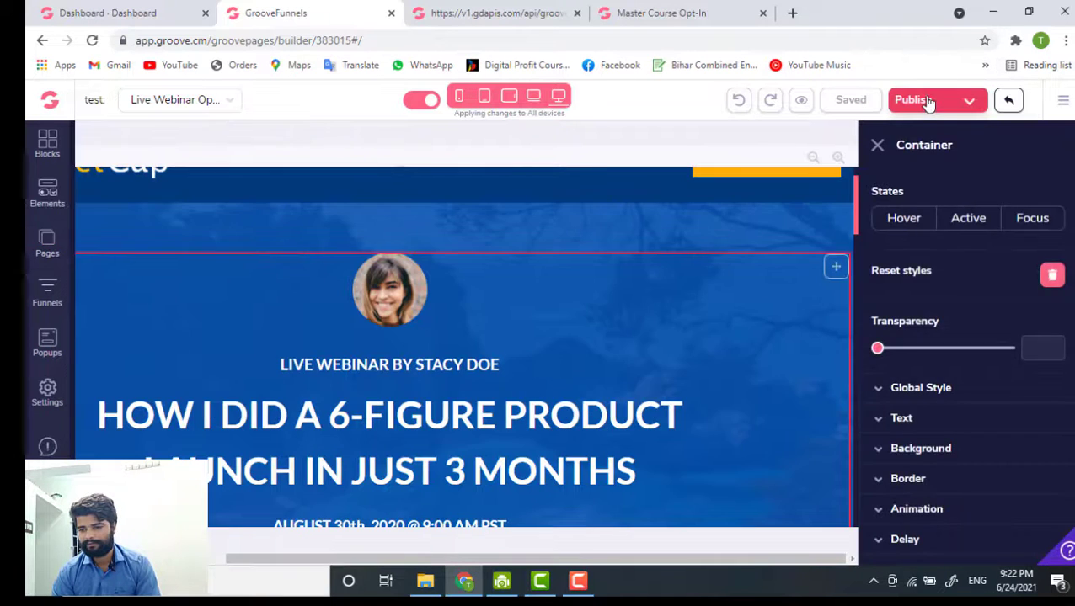
Reopen the publish settings and review the current page's web address, the website options and the Unpublish option.
left_click(925, 101)
mouse_move(1016, 493)
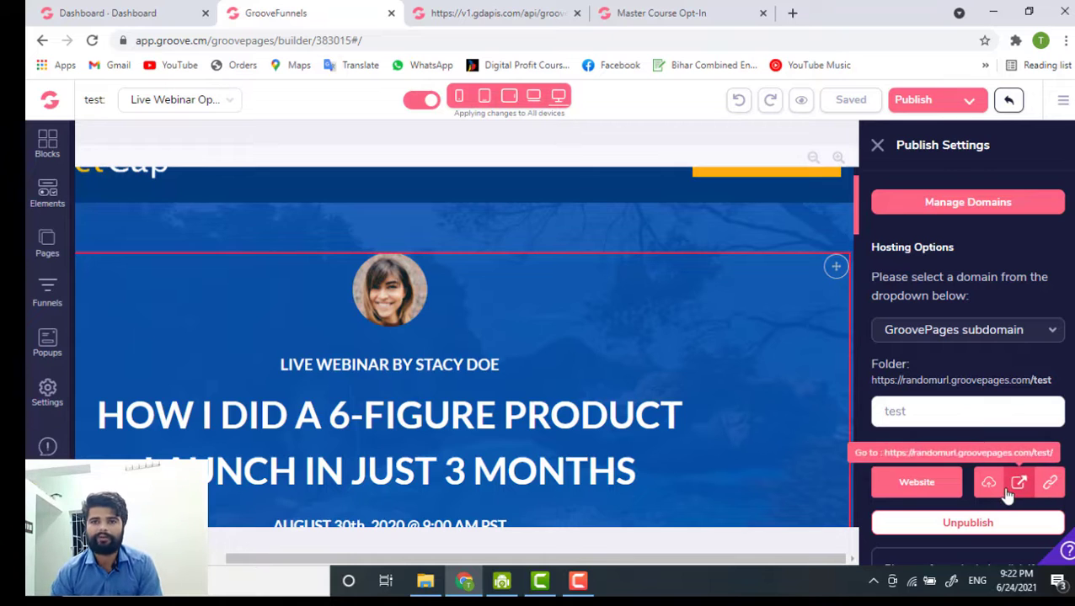
mouse_move(931, 503)
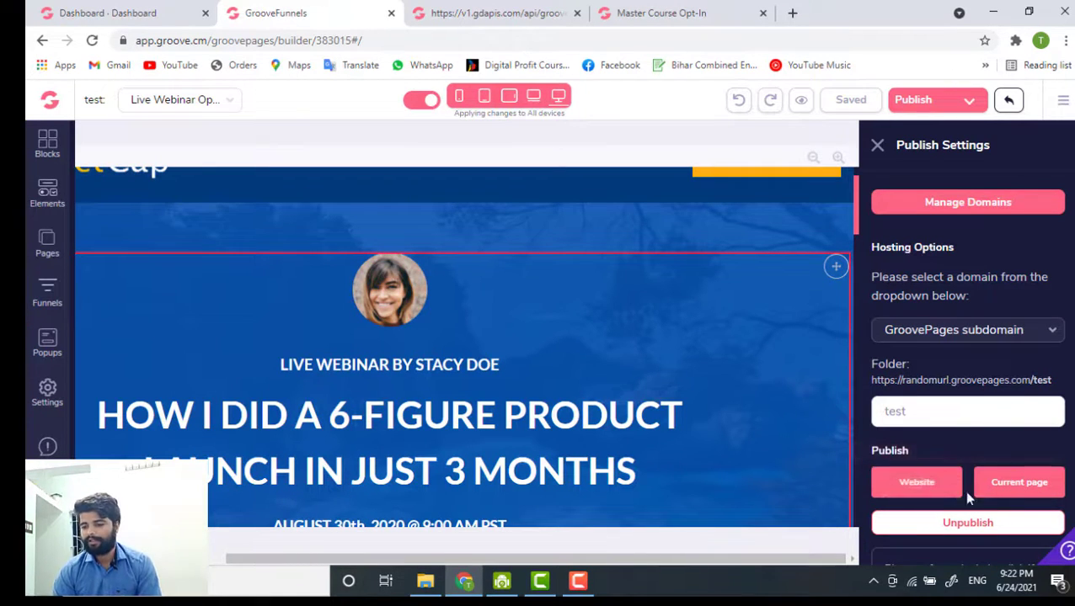
scroll(950, 468, "down", 1)
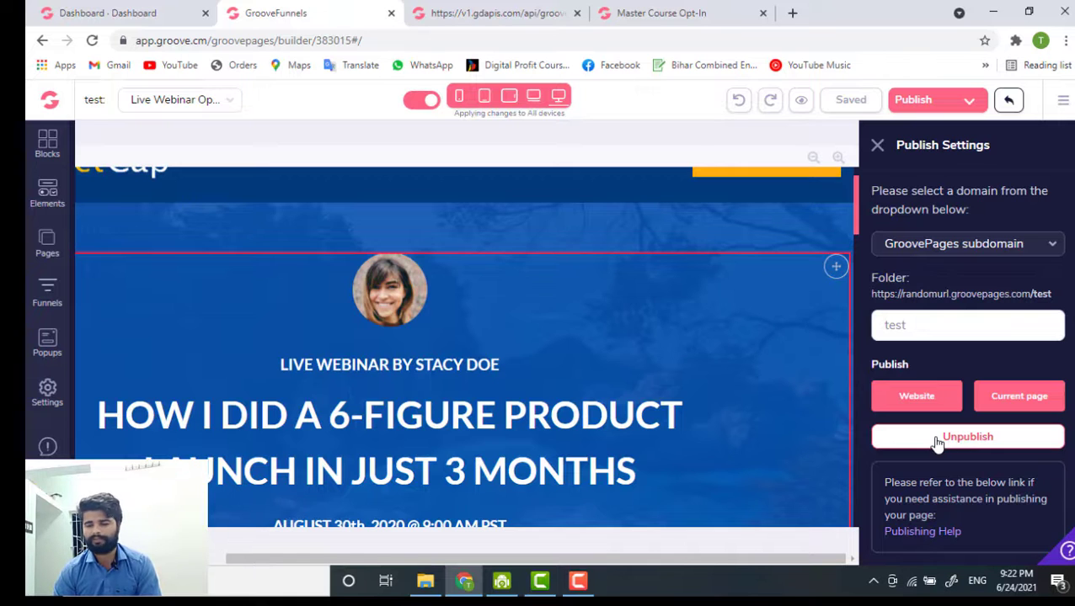
scroll(959, 311, "up", 1)
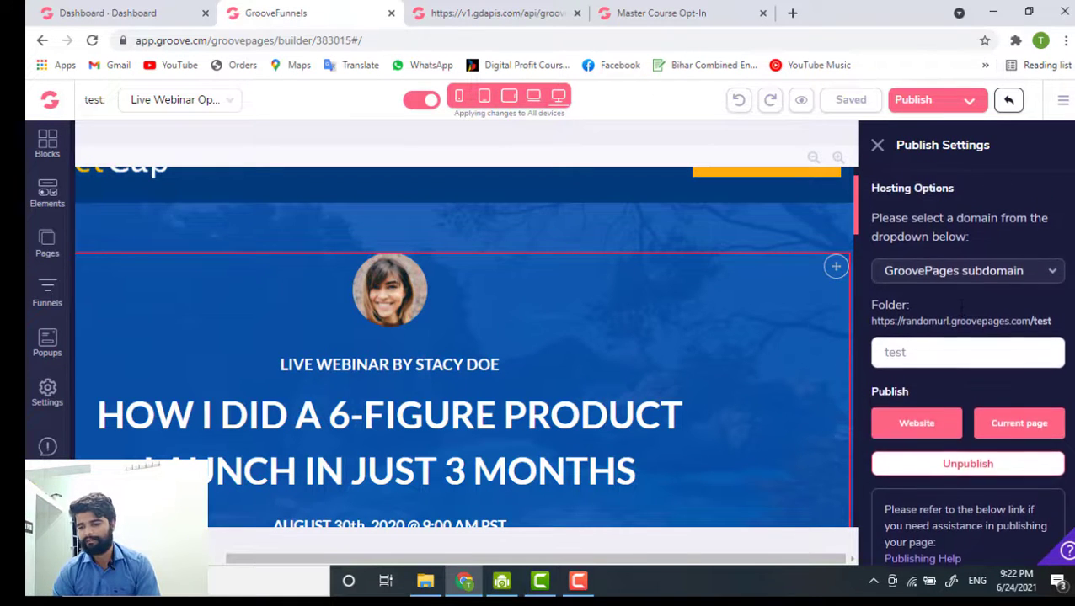
Look through the webinar page in the builder, from its header down to the What You'll Learn In This Webinar section.
scroll(960, 310, "down", 1)
scroll(369, 282, "up", 1)
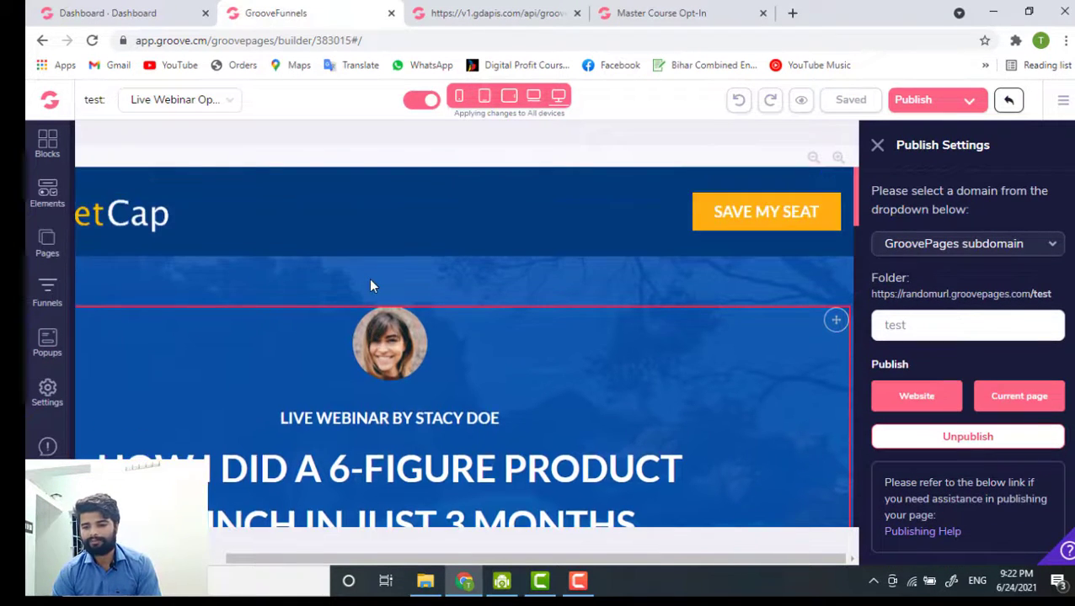
scroll(371, 287, "down", 1)
scroll(371, 286, "up", 1)
scroll(371, 286, "down", 5)
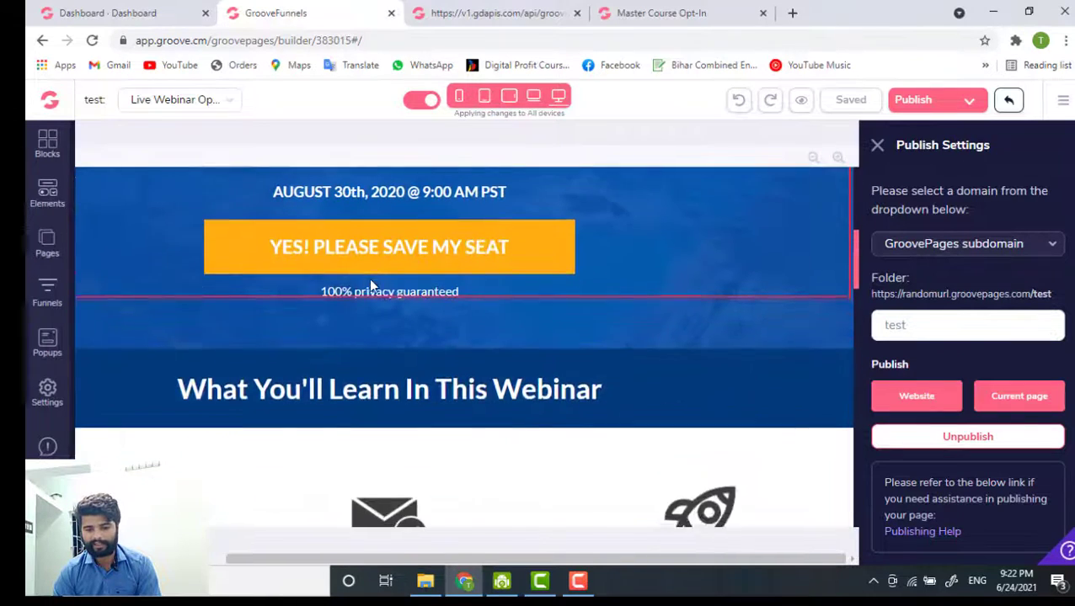
scroll(371, 286, "down", 3)
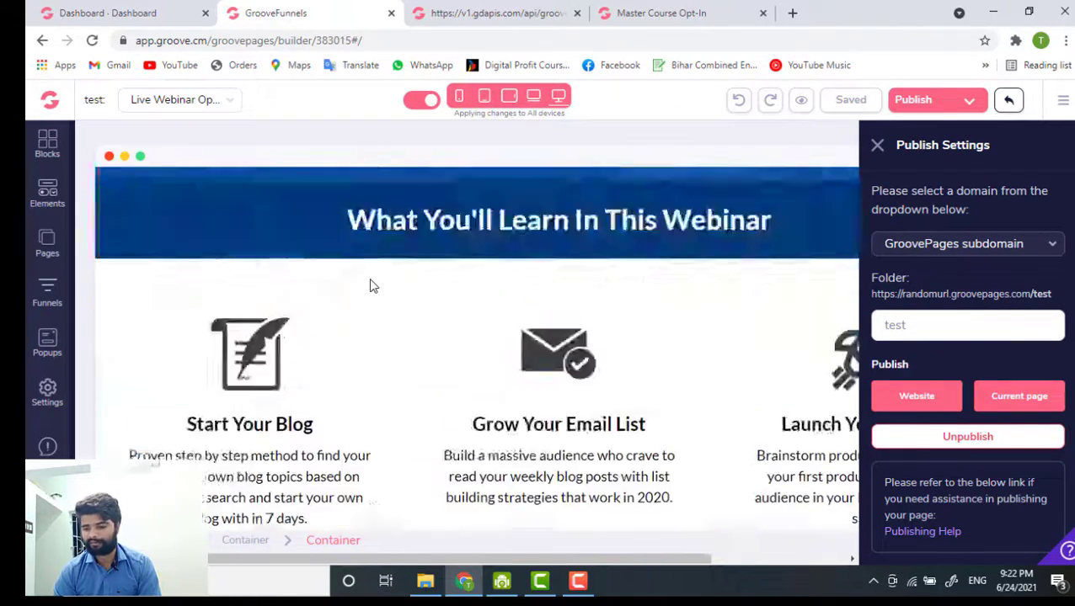
scroll(684, 292, "up", 10)
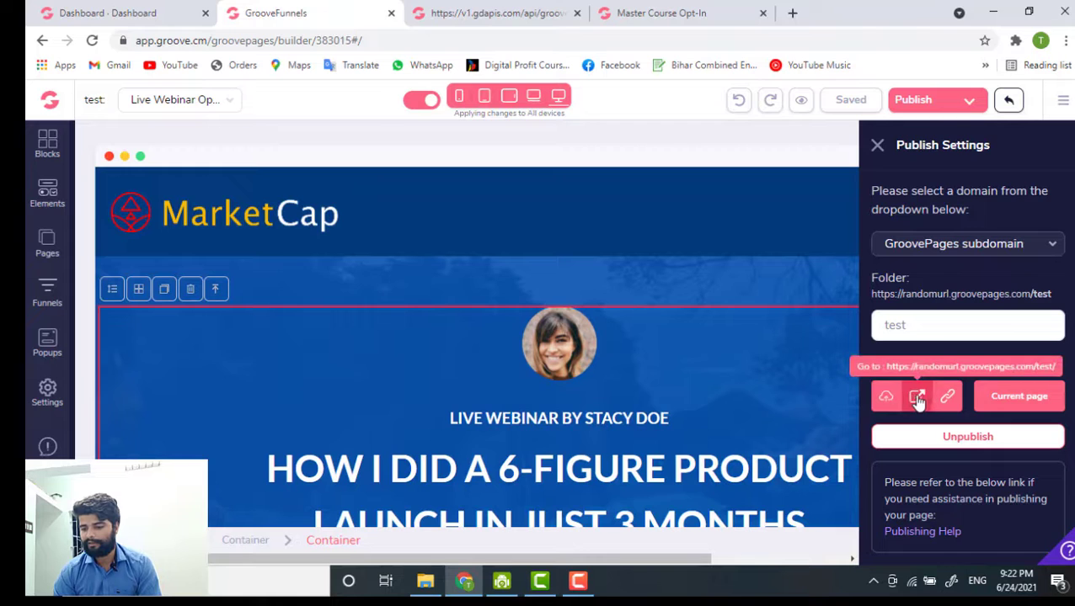
Open the published website at randomurl.groovepages.com/test/ and look through the live page down to the testimonials.
left_click(917, 402)
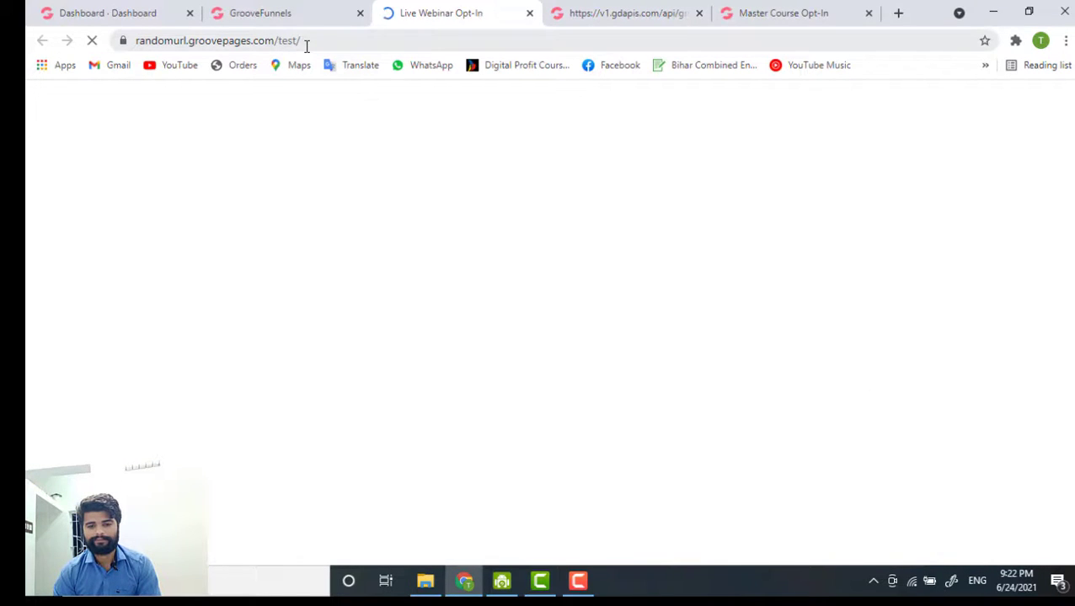
scroll(463, 307, "down", 10)
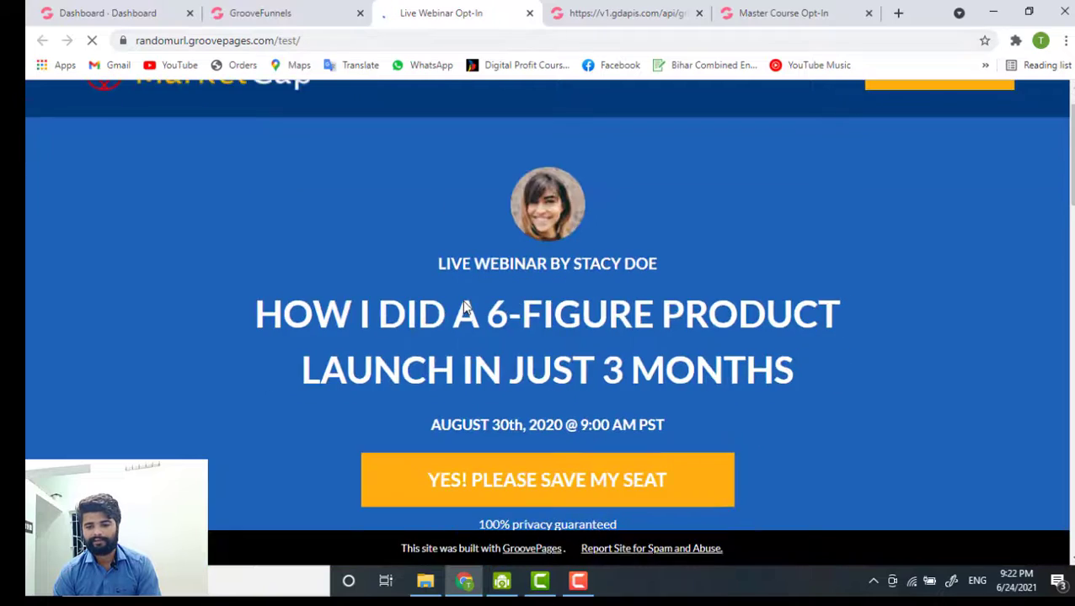
scroll(477, 390, "down", 10)
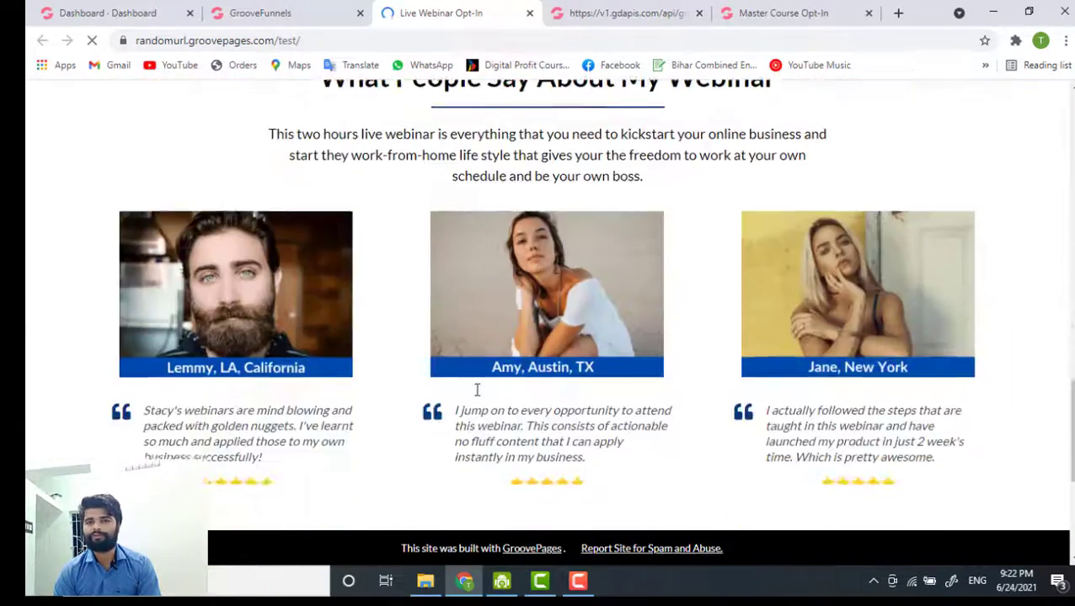
scroll(477, 390, "up", 20)
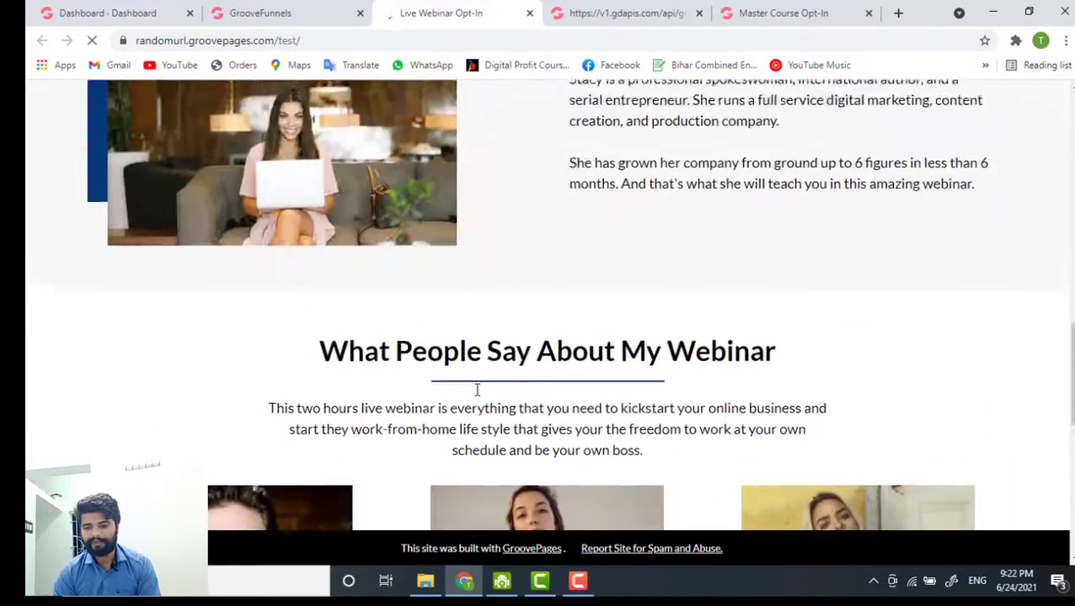
Compare the live page with its builder version, going down to the Grow Your Email List section in the builder.
left_click(305, 15)
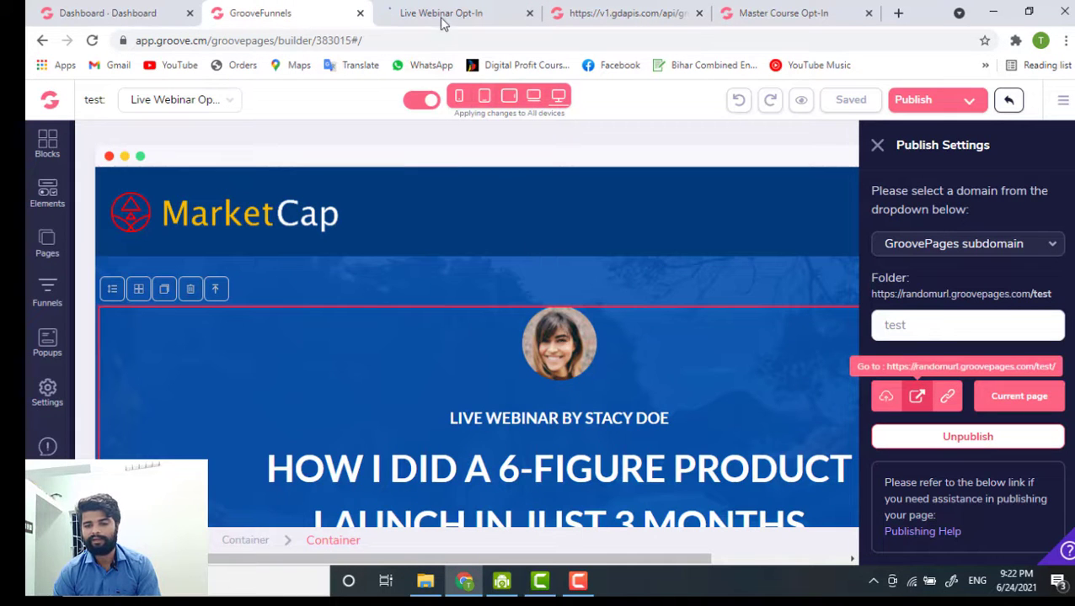
left_click(444, 15)
left_click(297, 16)
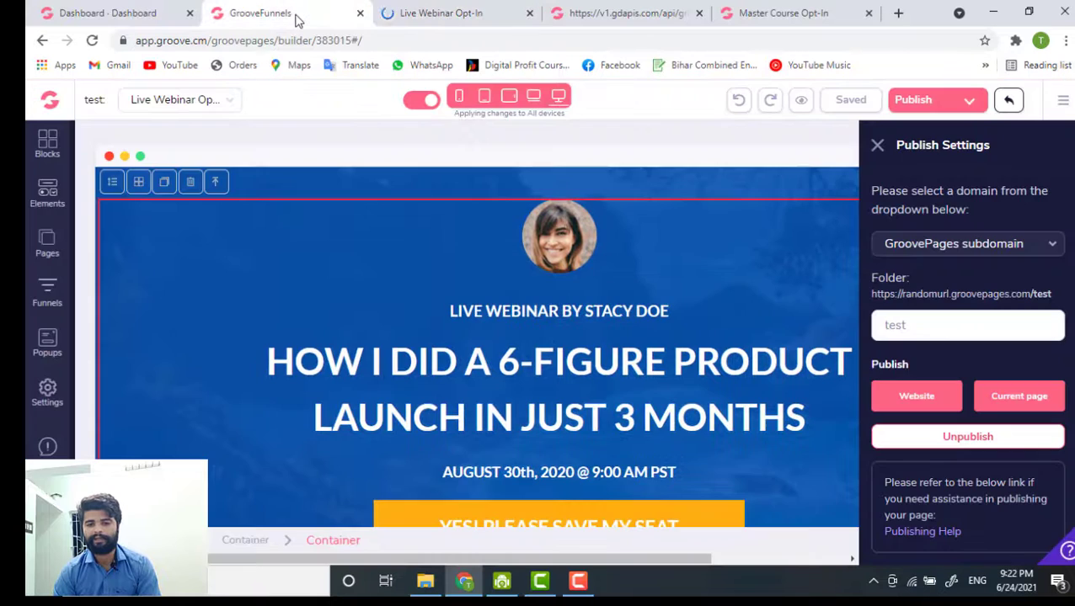
scroll(408, 463, "down", 5)
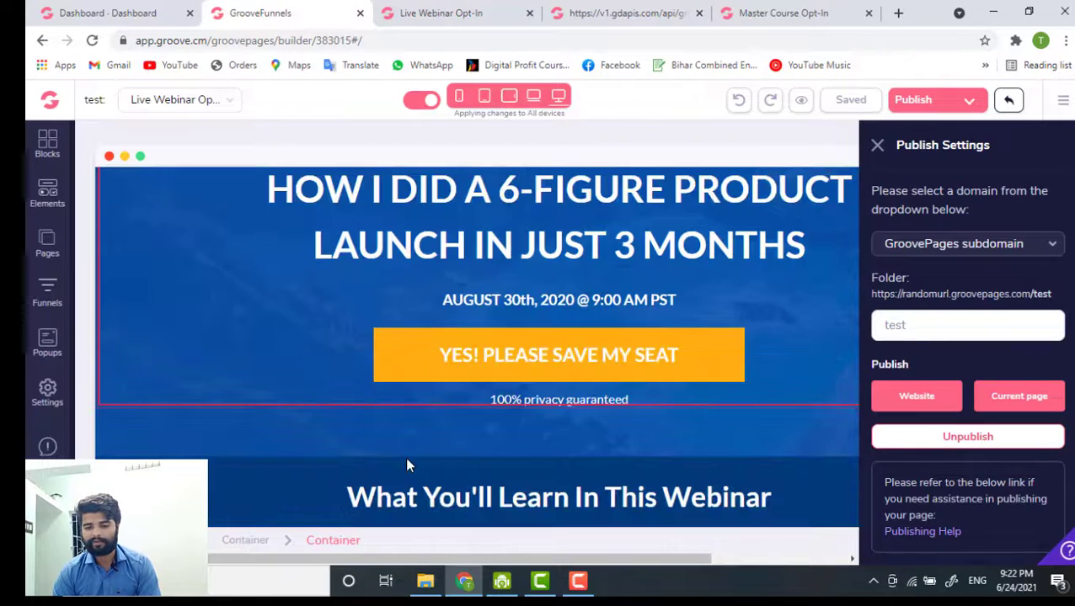
scroll(407, 462, "down", 3)
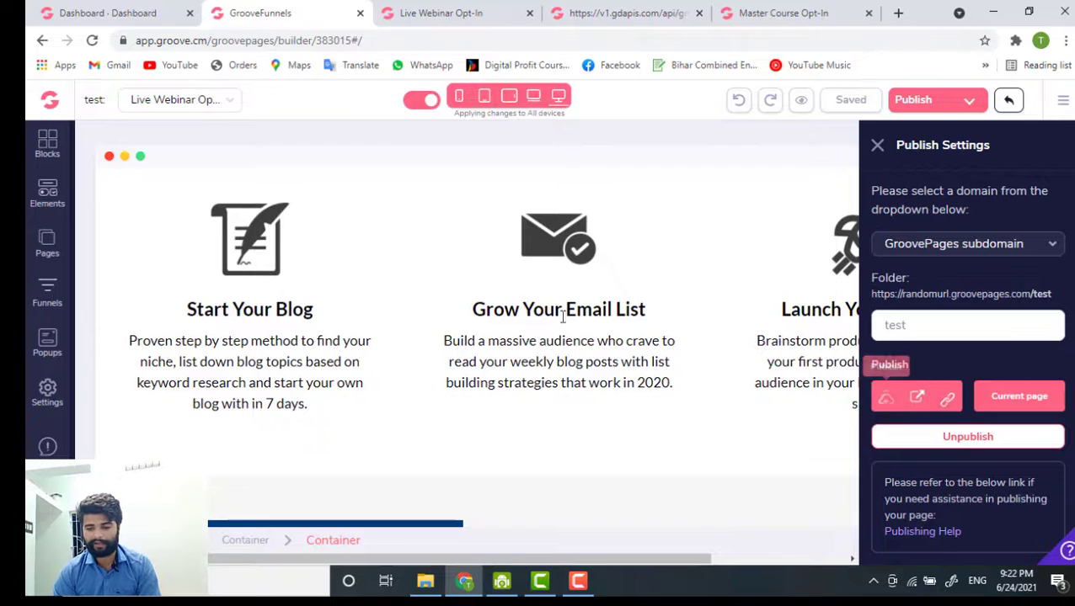
Save the page by reopening the publish settings, and review the publish options for the website and the current page.
left_click(928, 110)
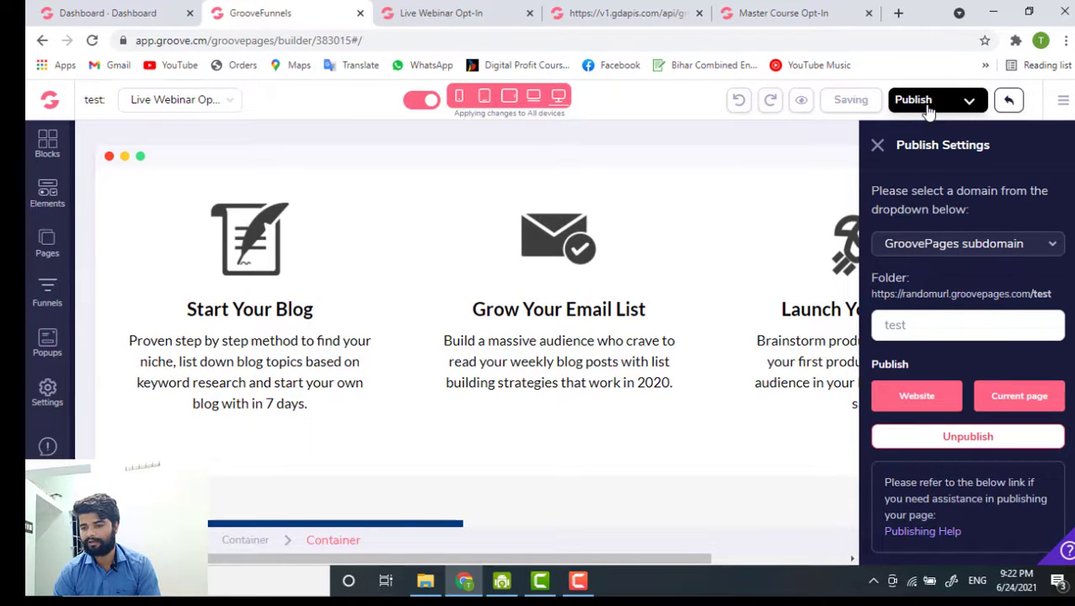
mouse_move(903, 408)
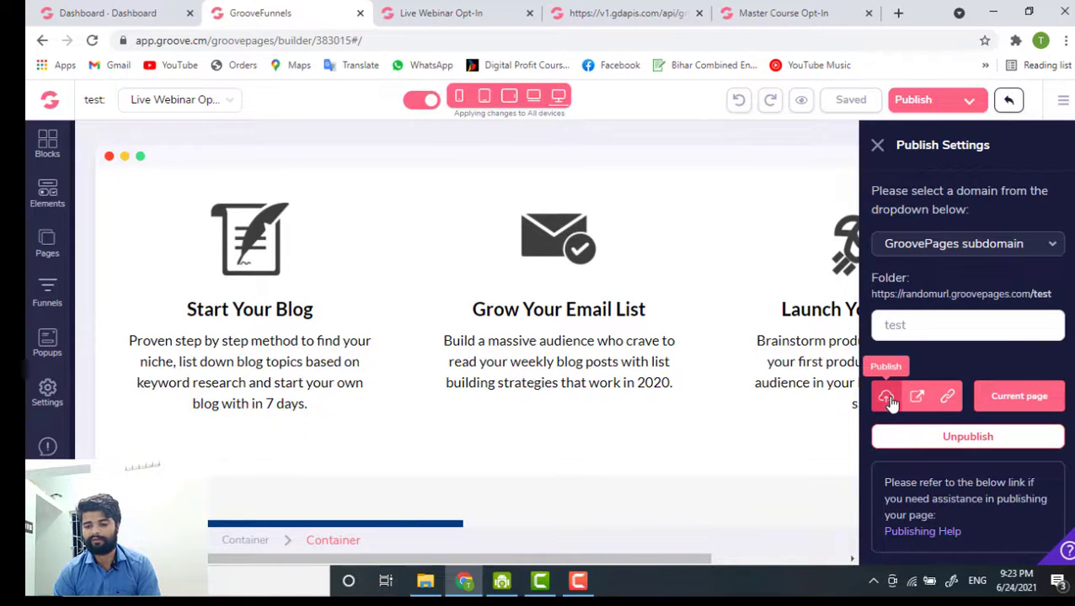
mouse_move(996, 401)
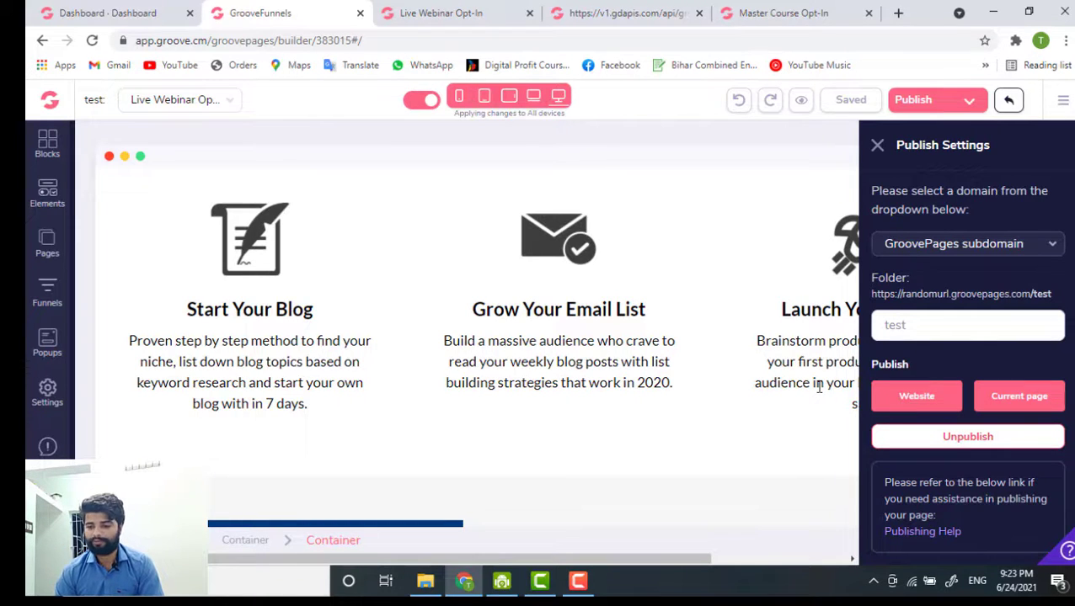
Select the paragraph under Grow Your Email List and look over its styling settings.
left_click(625, 337)
scroll(942, 459, "down", 3)
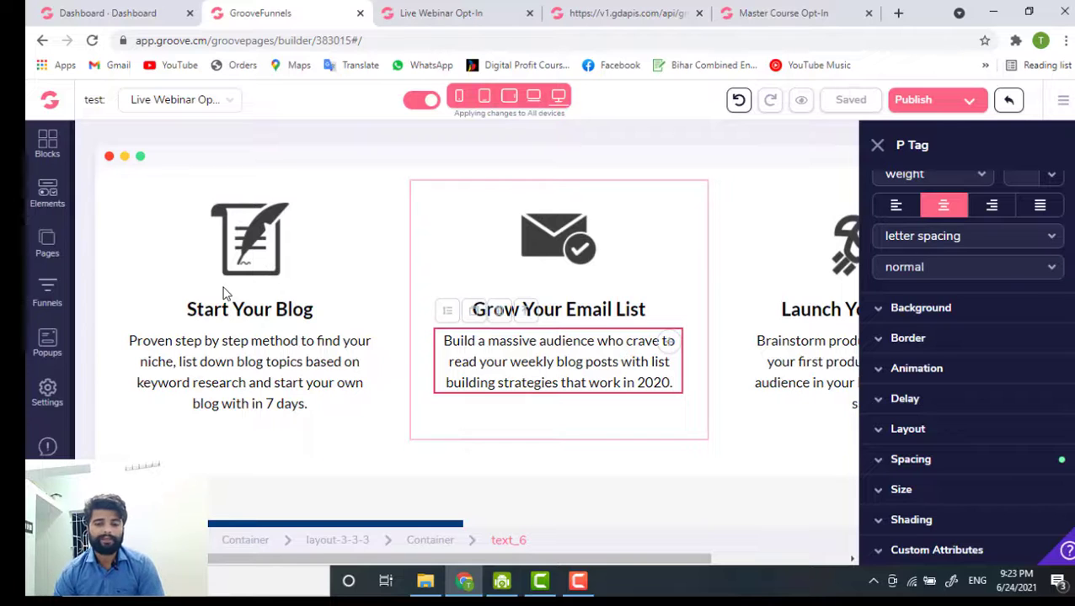
scroll(176, 208, "up", 1)
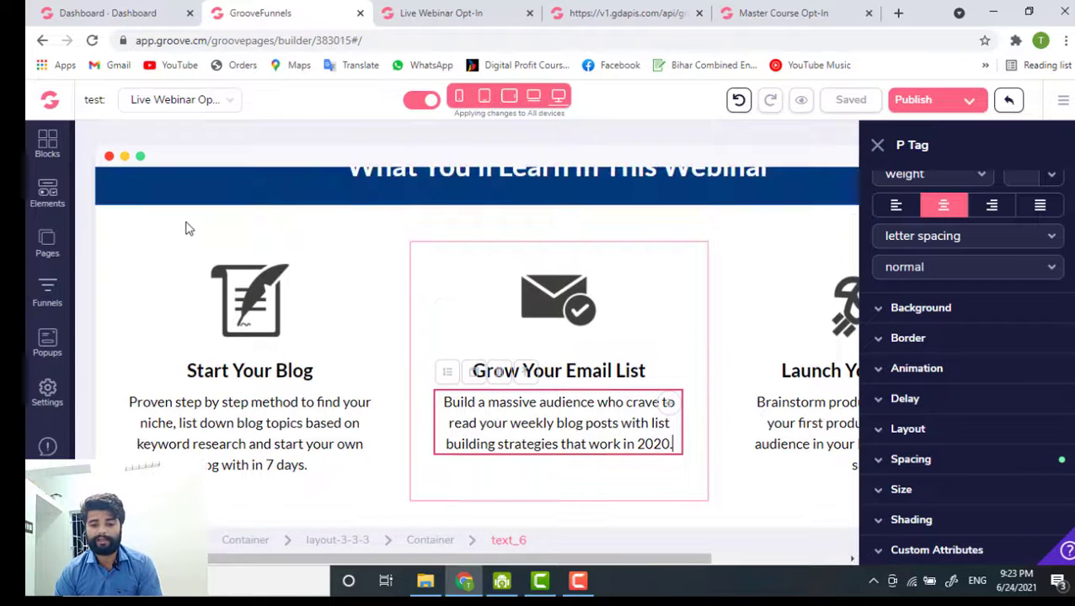